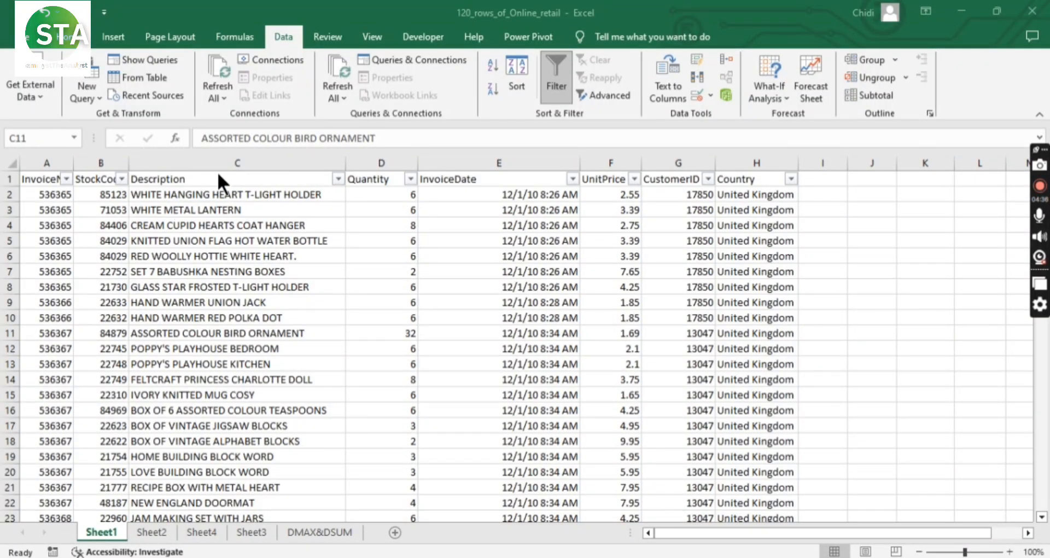
Step: Look through the product names available in the Description column's filter list
click(339, 177)
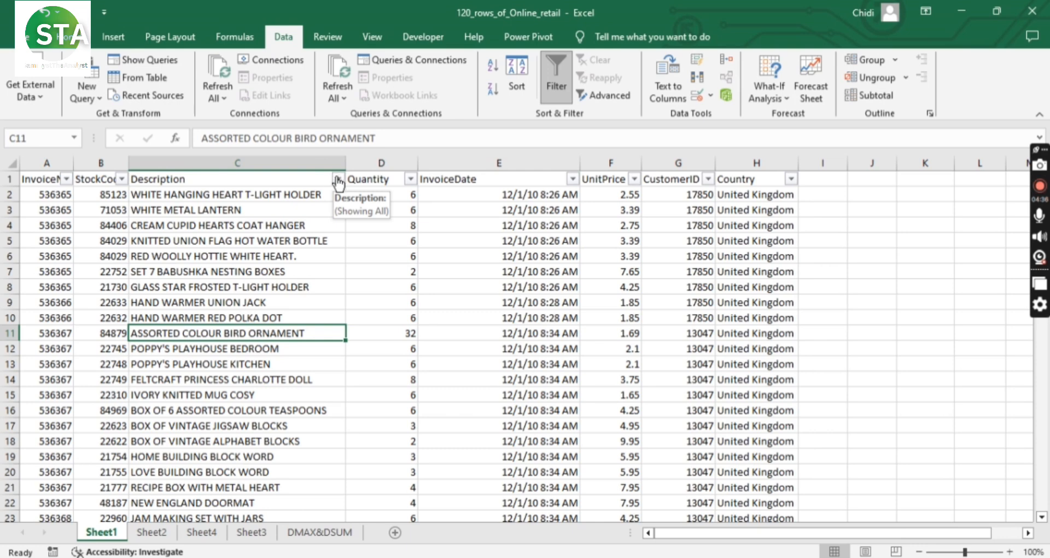
click(339, 178)
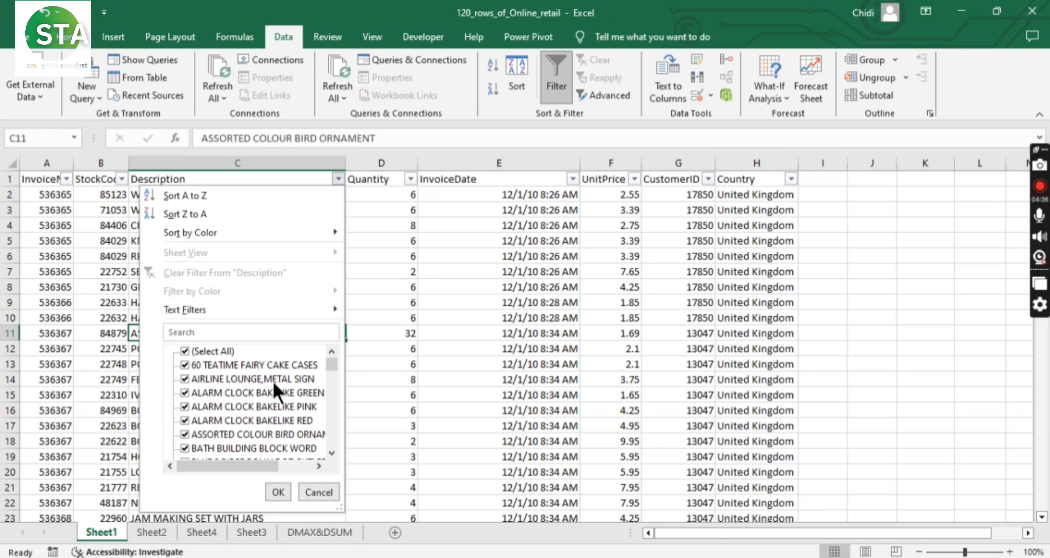
scroll(247, 409, down, 5)
scroll(254, 415, down, 15)
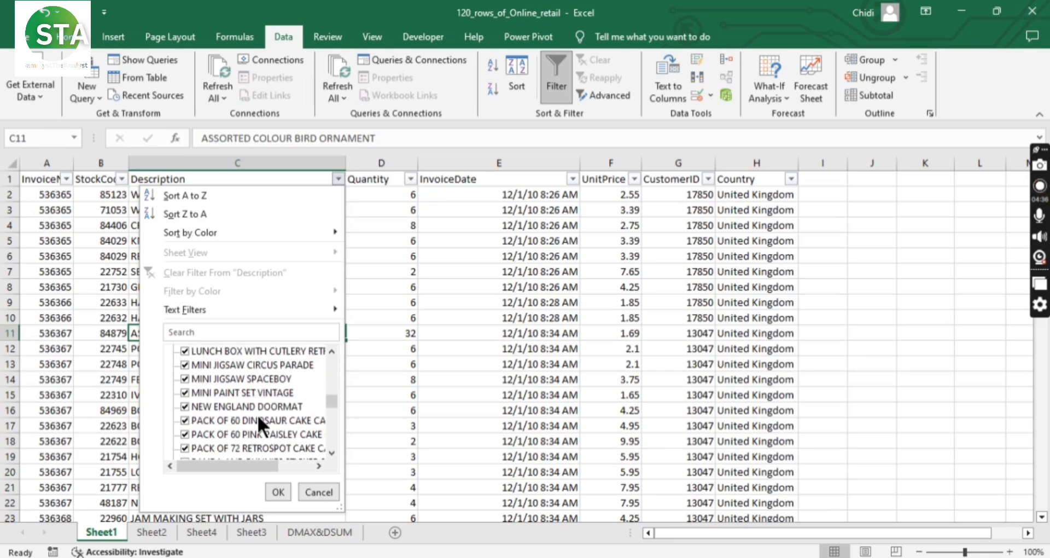
scroll(261, 421, down, 2)
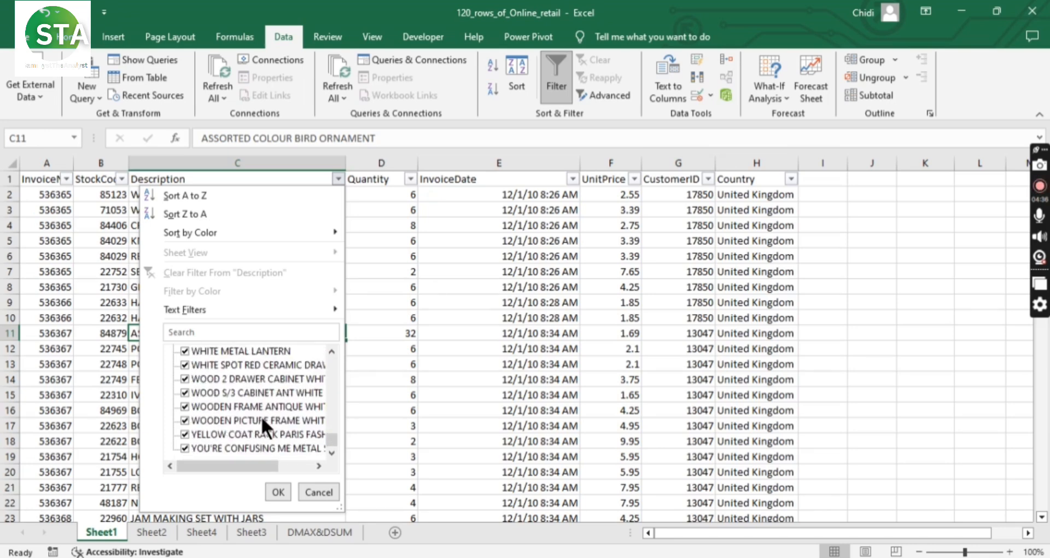
scroll(260, 416, up, 15)
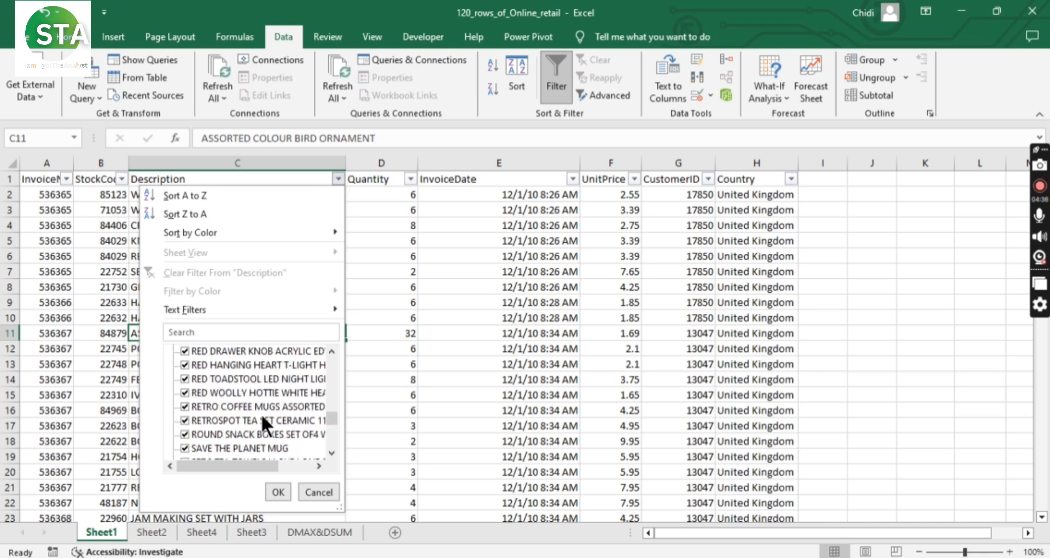
scroll(262, 420, up, 15)
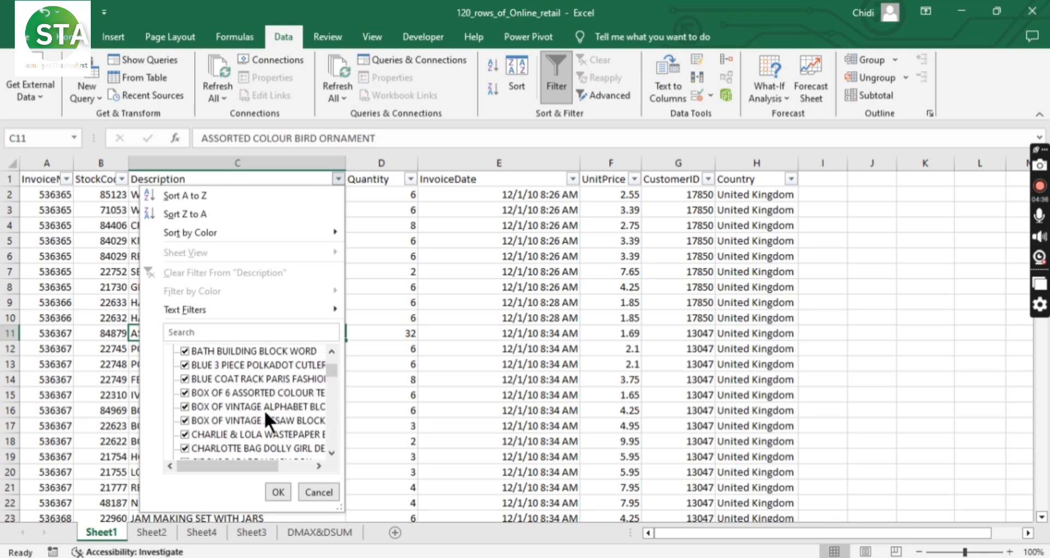
scroll(261, 404, down, 20)
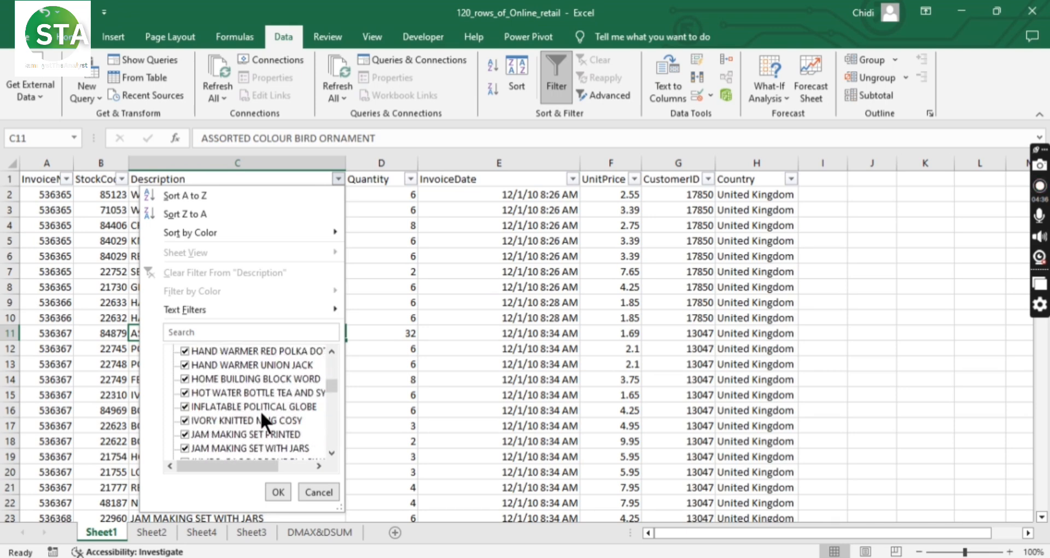
scroll(260, 410, down, 15)
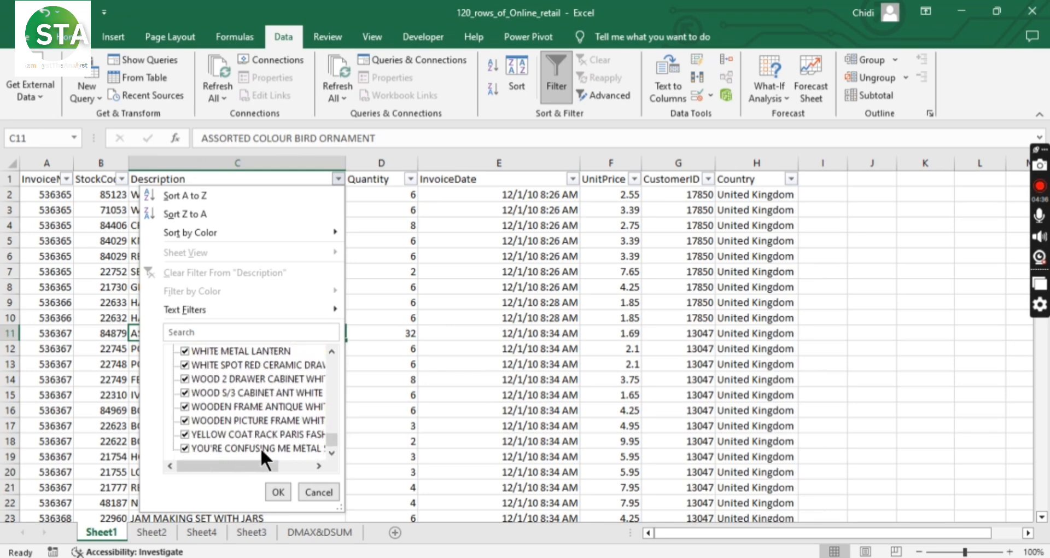
click(258, 459)
mouse_move(245, 460)
mouse_down()
mouse_move(284, 459)
mouse_move(228, 465)
mouse_up()
scroll(248, 427, up, 20)
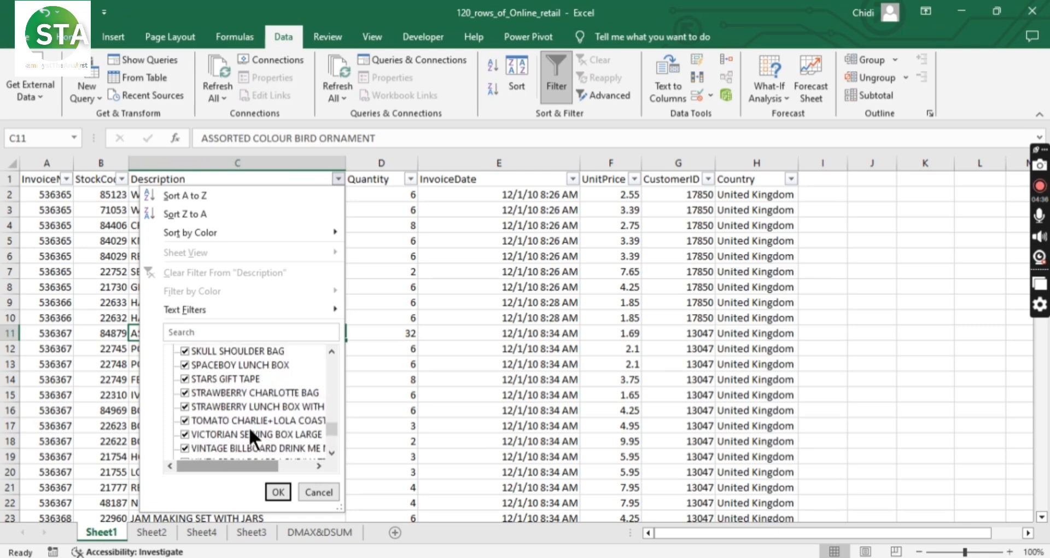
scroll(247, 422, up, 15)
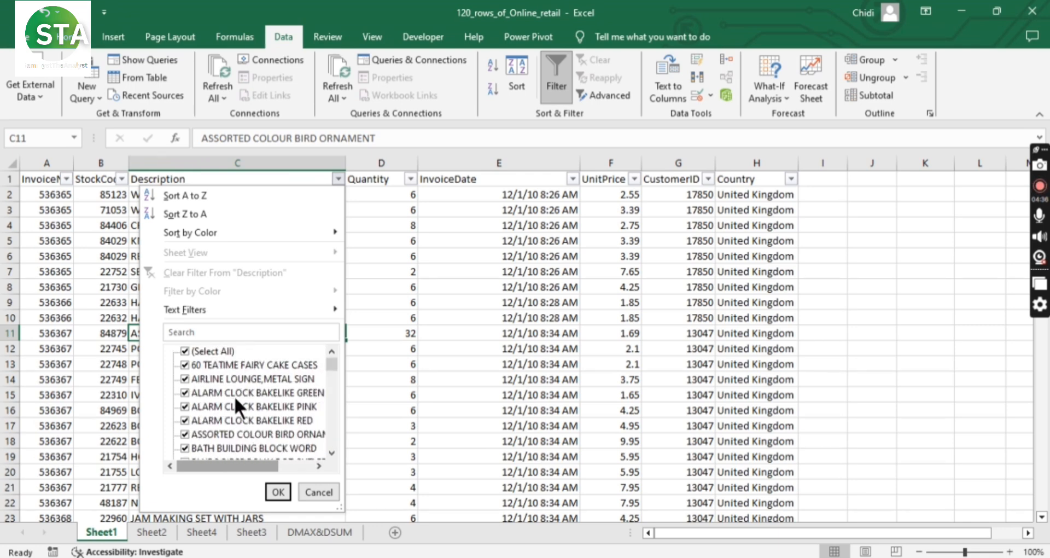
Step: Search the Description column's filter values for "lunch" and look over the matching products
click(233, 334)
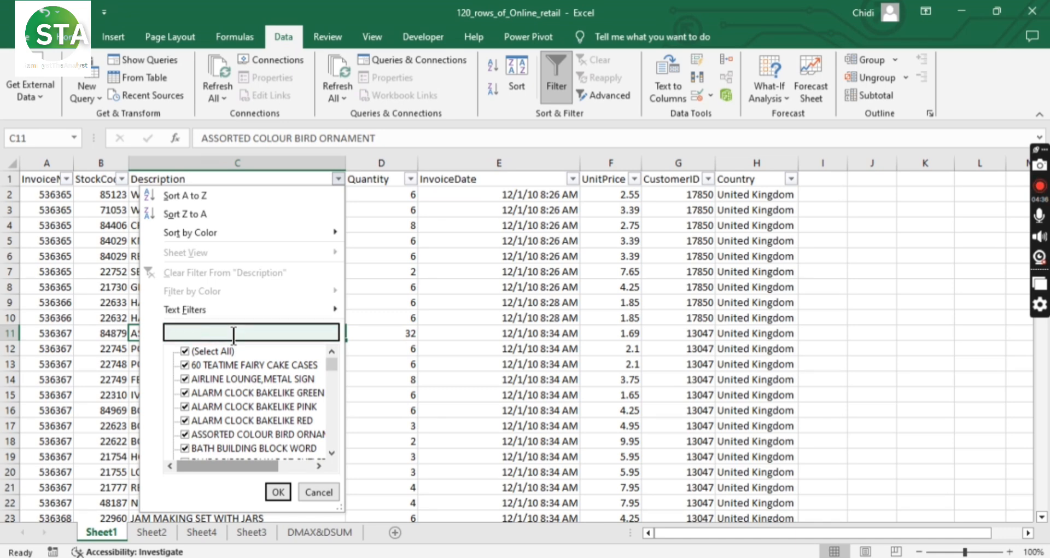
text(lu)
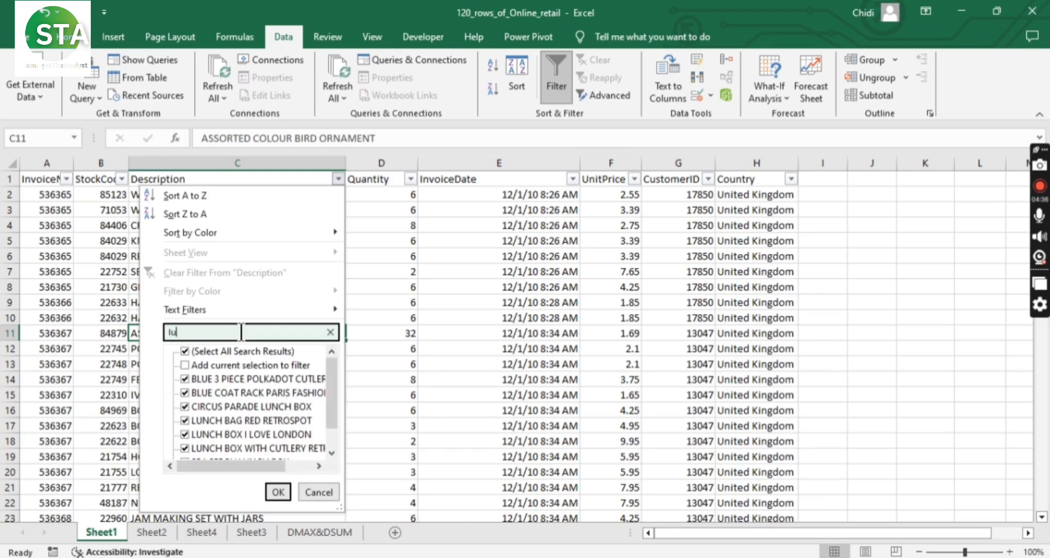
text(nc)
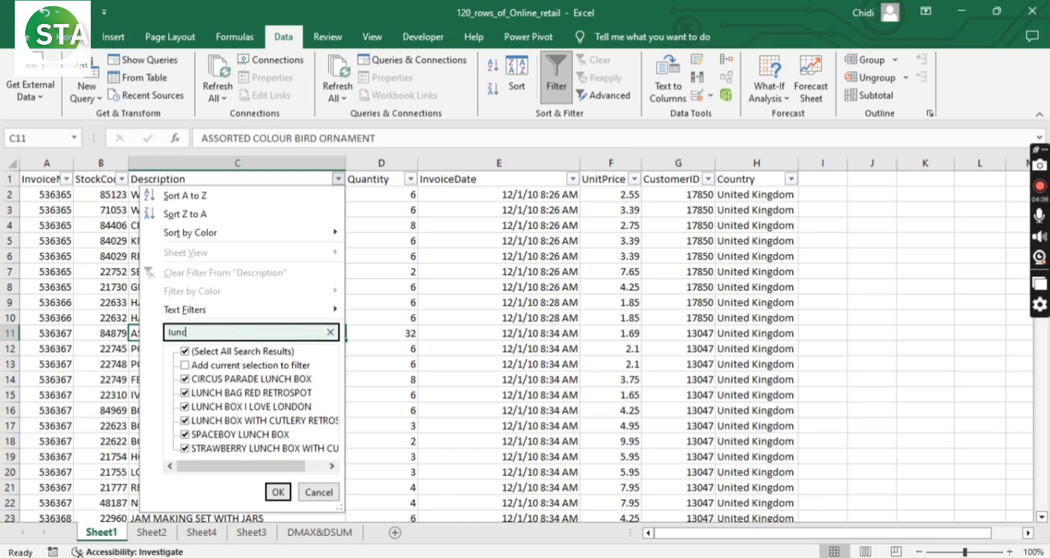
text(h)
scroll(210, 419, right, 1)
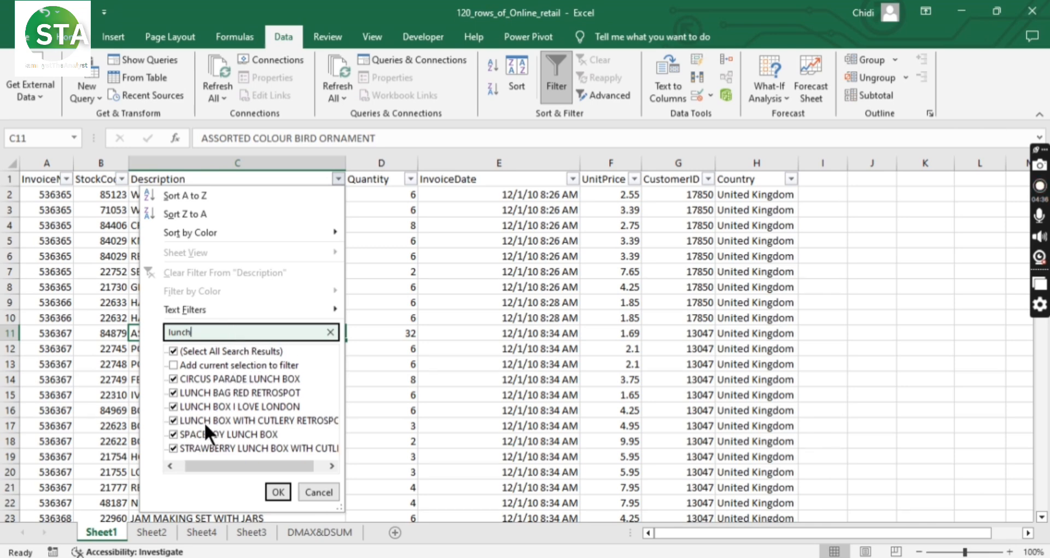
scroll(198, 432, left, 1)
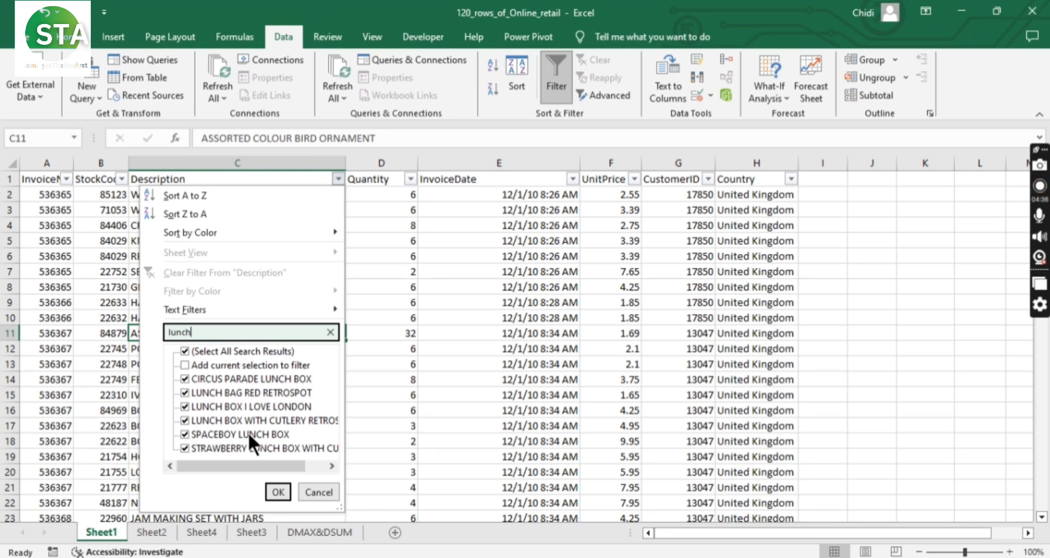
Step: Exclude the Circus Parade, Spaceboy and Strawberry lunch boxes from the search results and apply the filter to the Description column
click(183, 378)
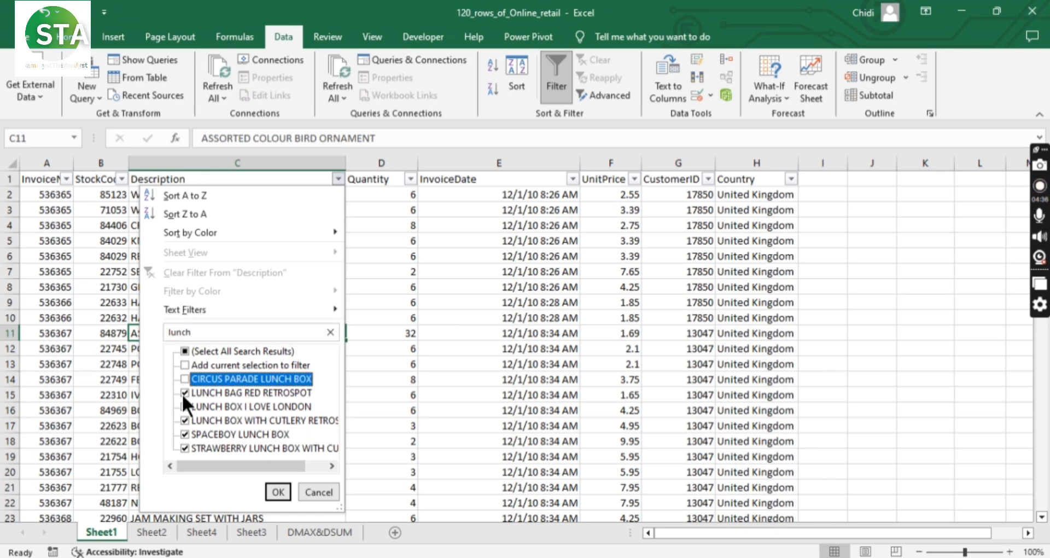
click(183, 432)
click(183, 447)
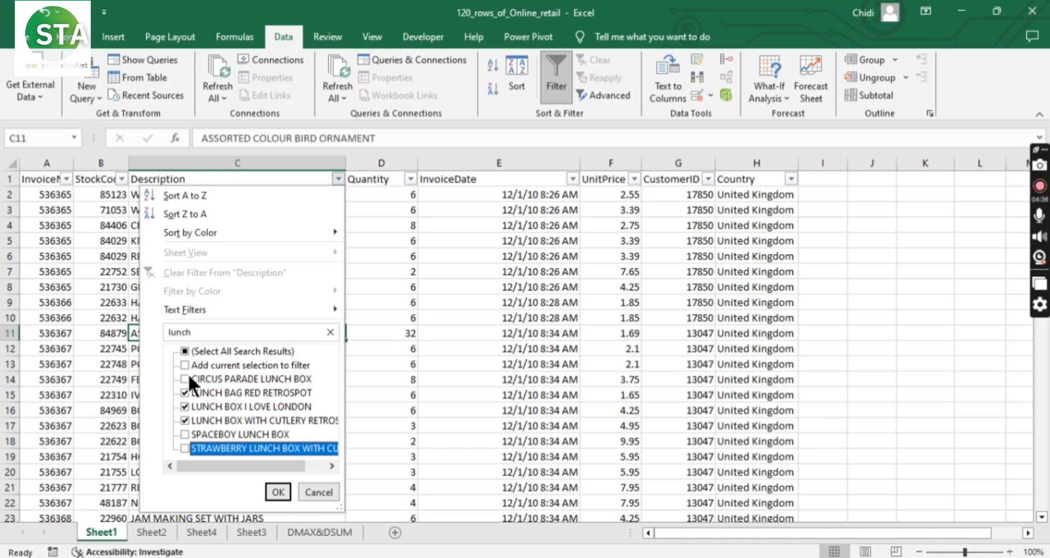
click(278, 489)
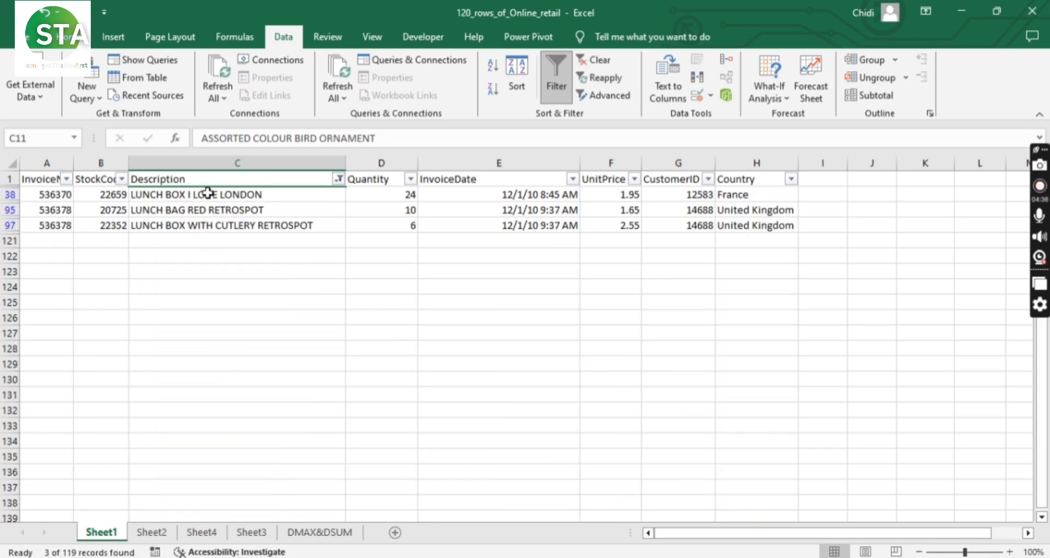
Step: Review the filtered lunch product rows and clear the filter from the Description column
click(216, 225)
click(239, 208)
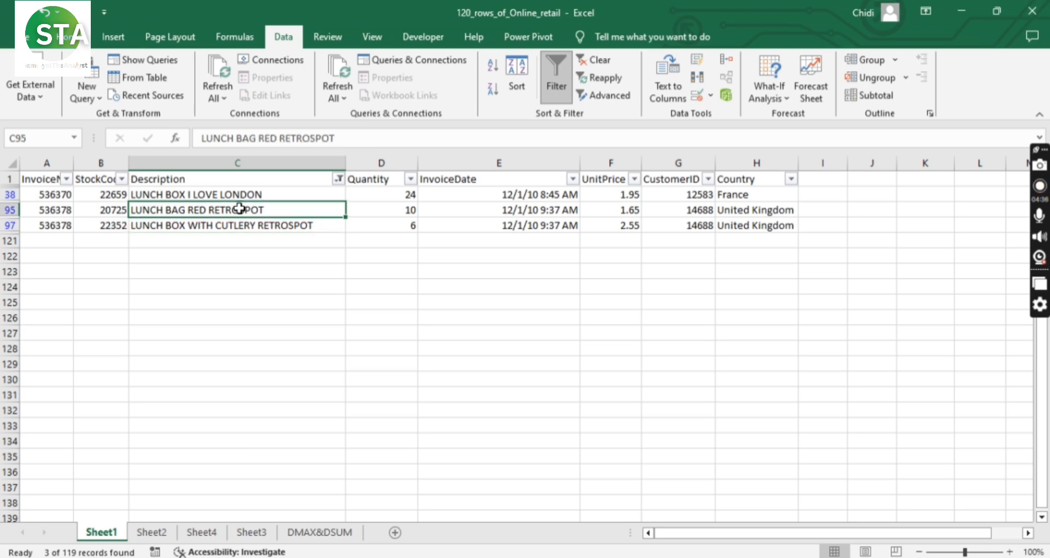
click(253, 195)
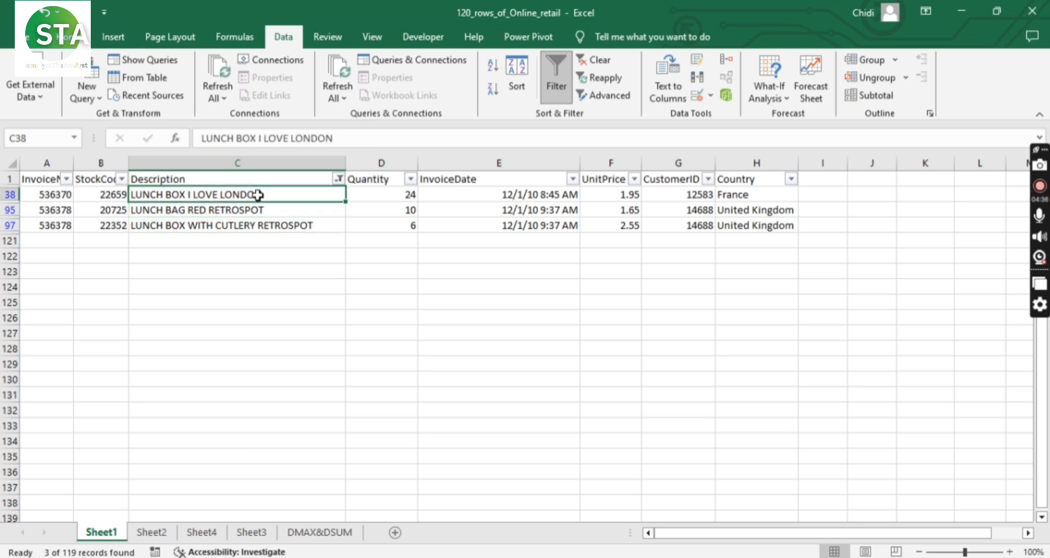
click(237, 225)
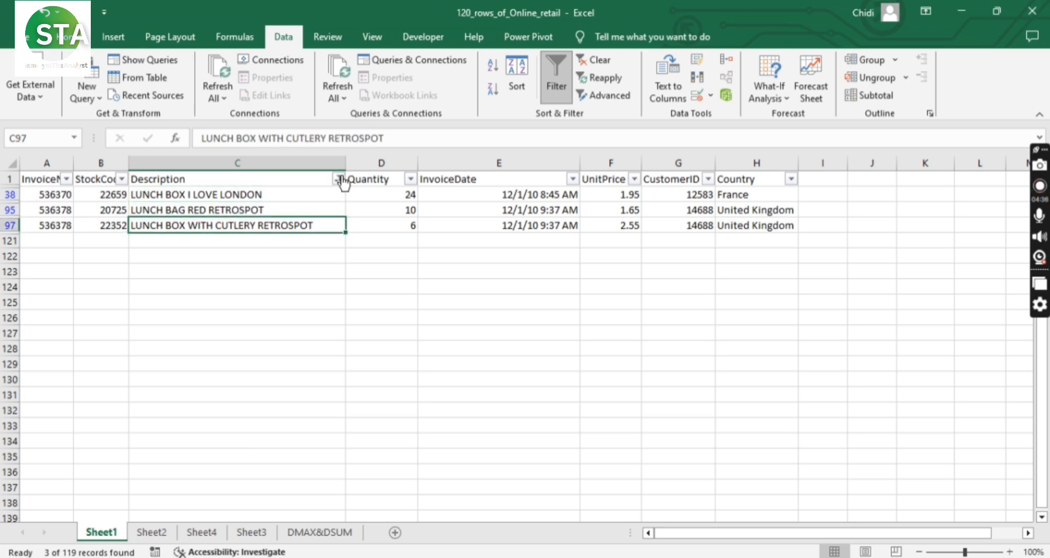
click(338, 179)
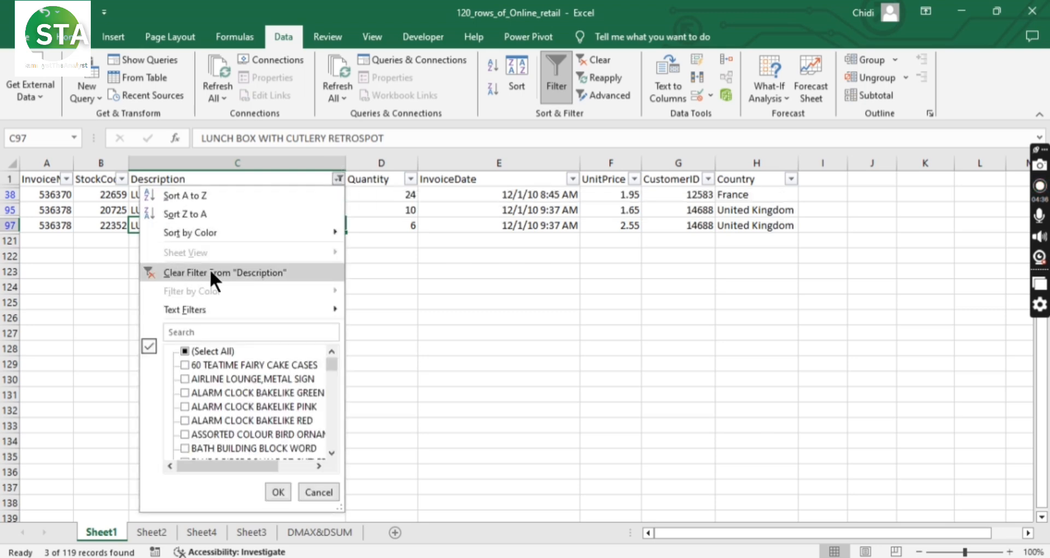
click(172, 272)
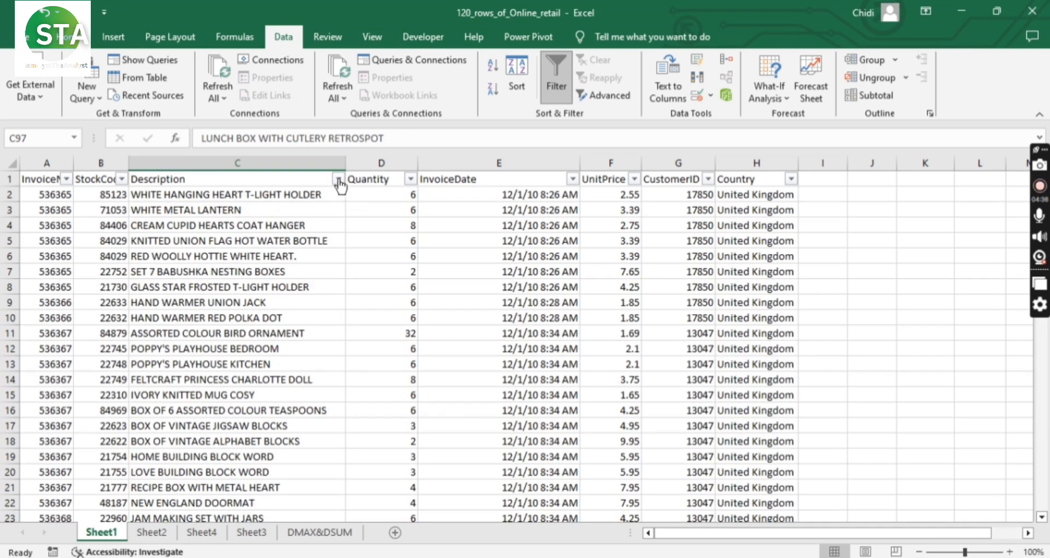
Step: Apply a text filter to the Description column showing only rows that begin with "j"
click(339, 179)
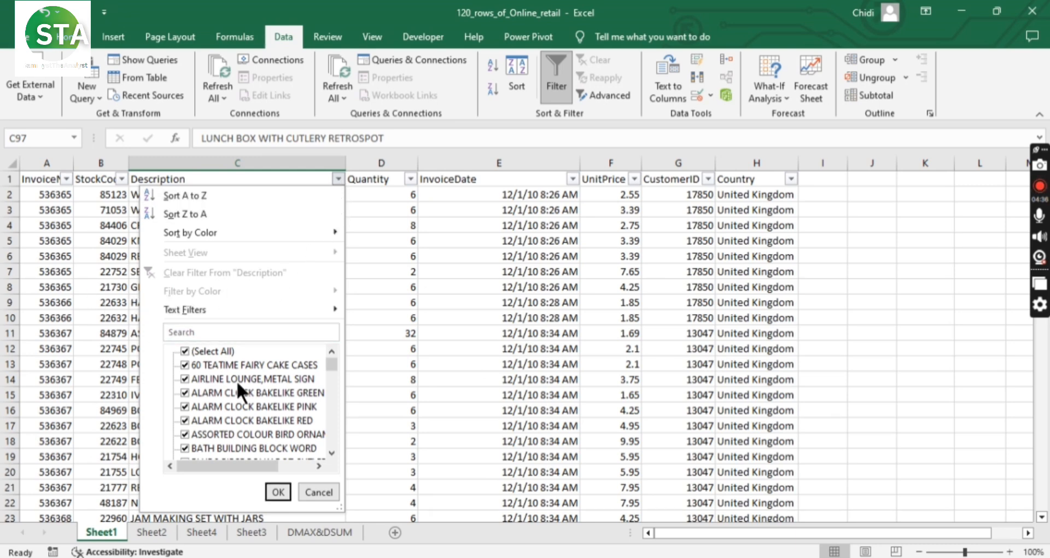
mouse_move(316, 304)
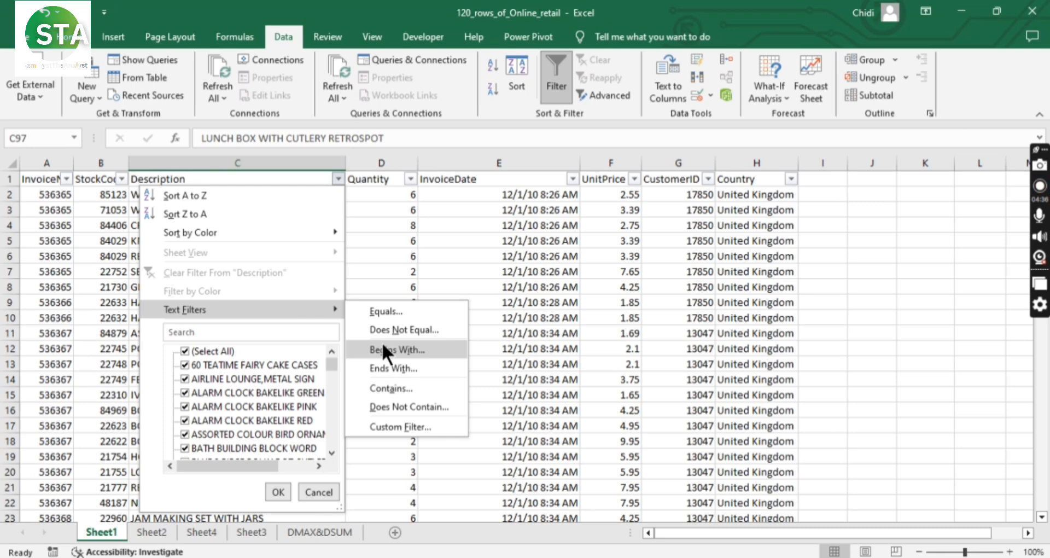
click(412, 348)
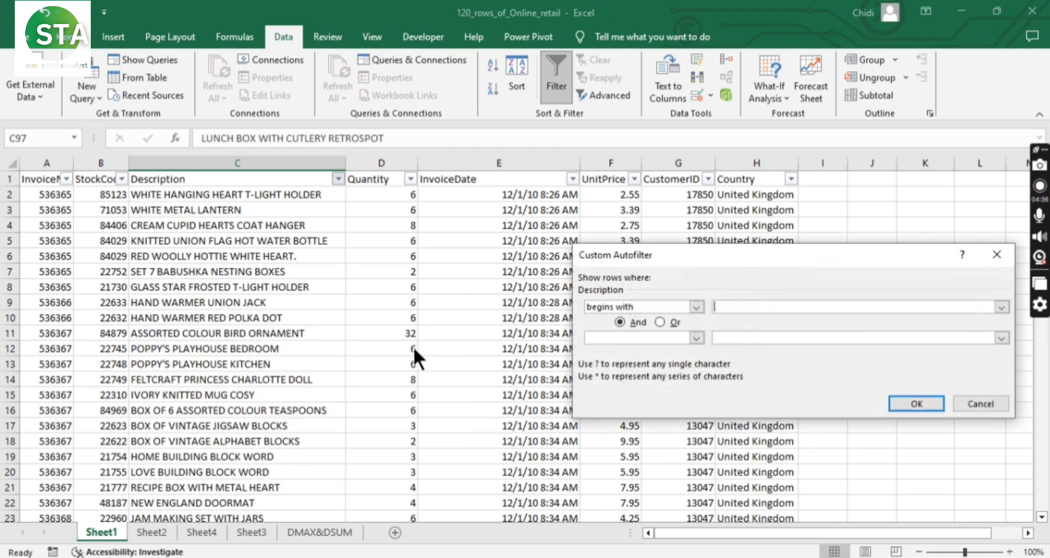
drag(799, 250, 592, 186)
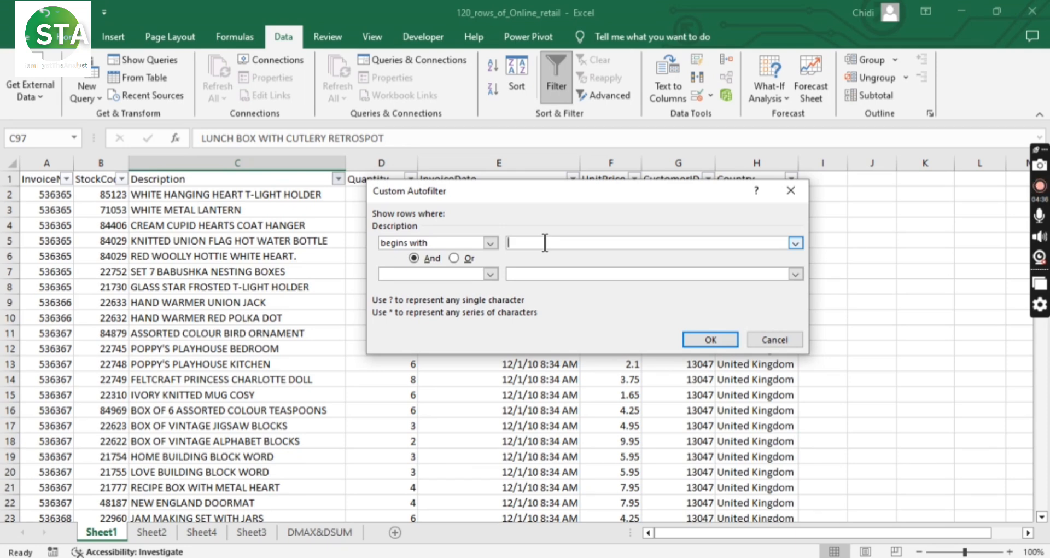
text(j)
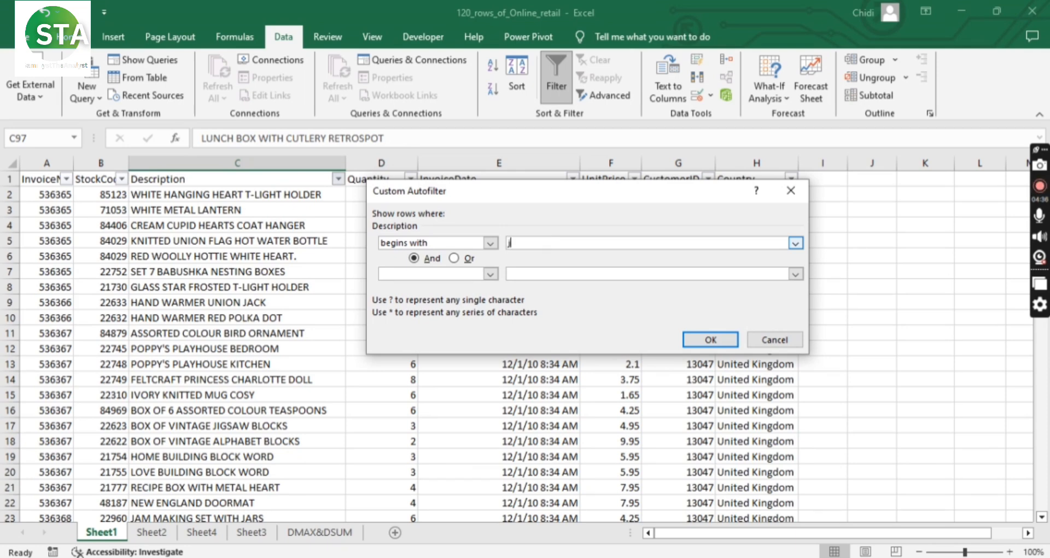
click(708, 337)
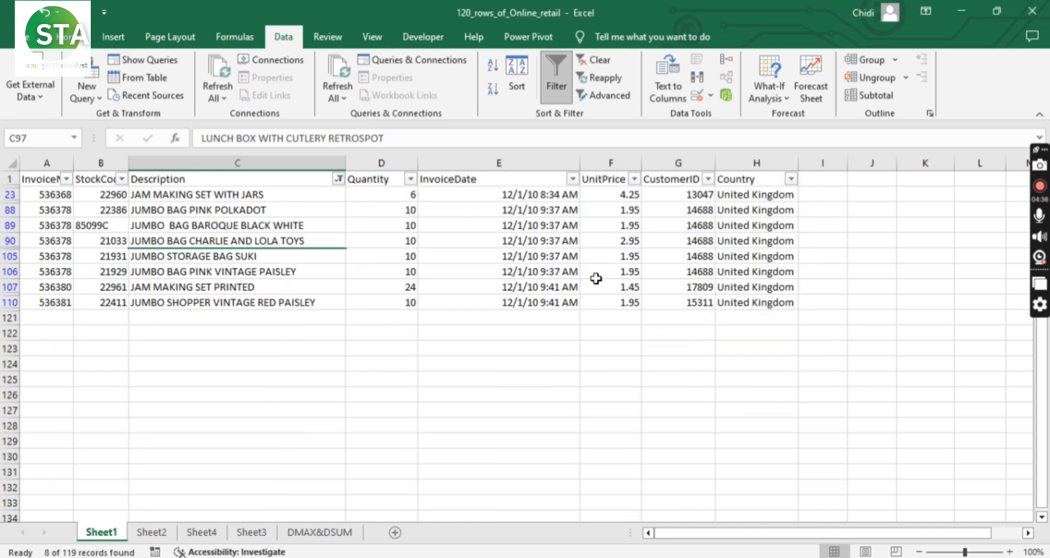
Step: Check the product descriptions starting with J and remove the "begins with" filter from the Description column
click(257, 230)
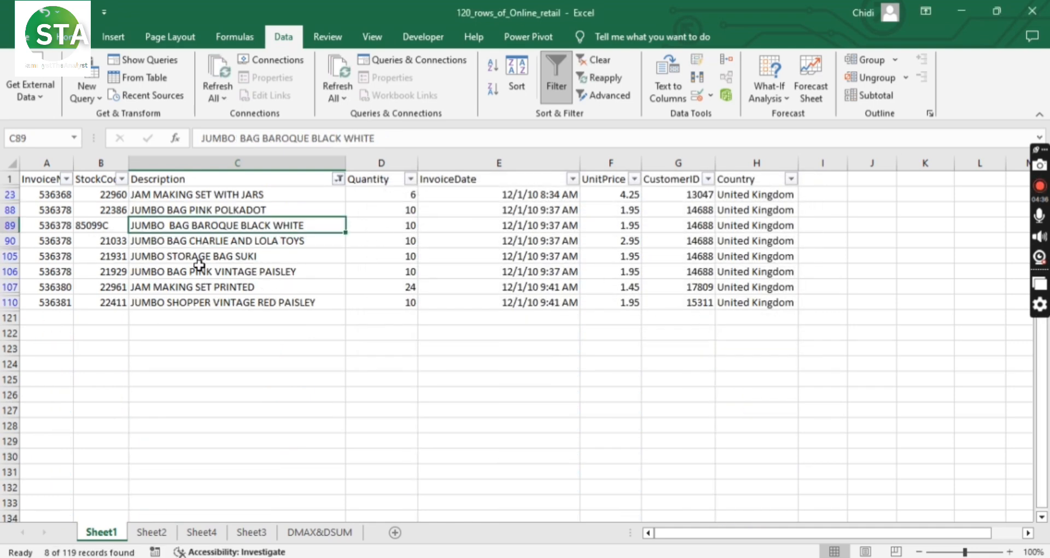
click(205, 282)
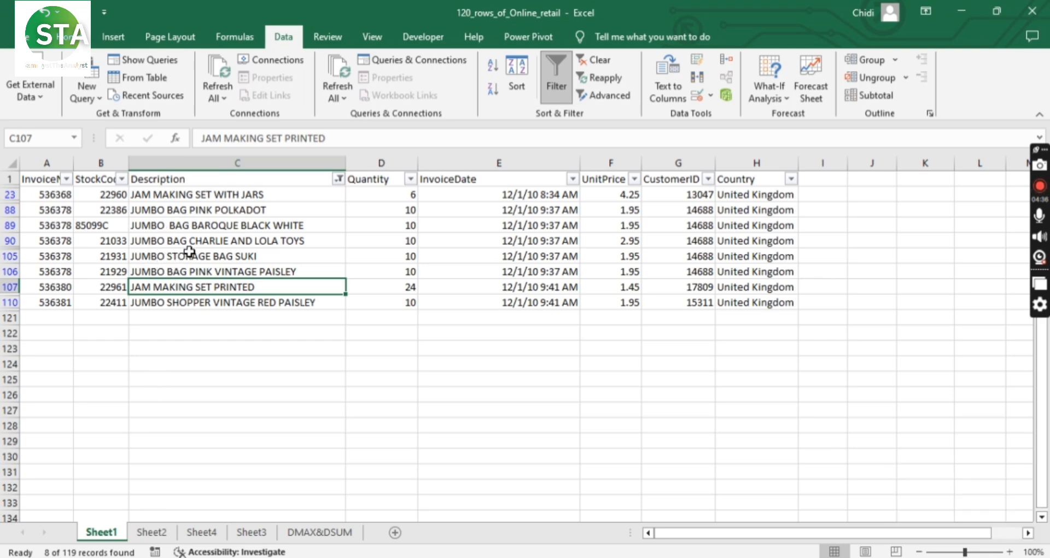
click(289, 213)
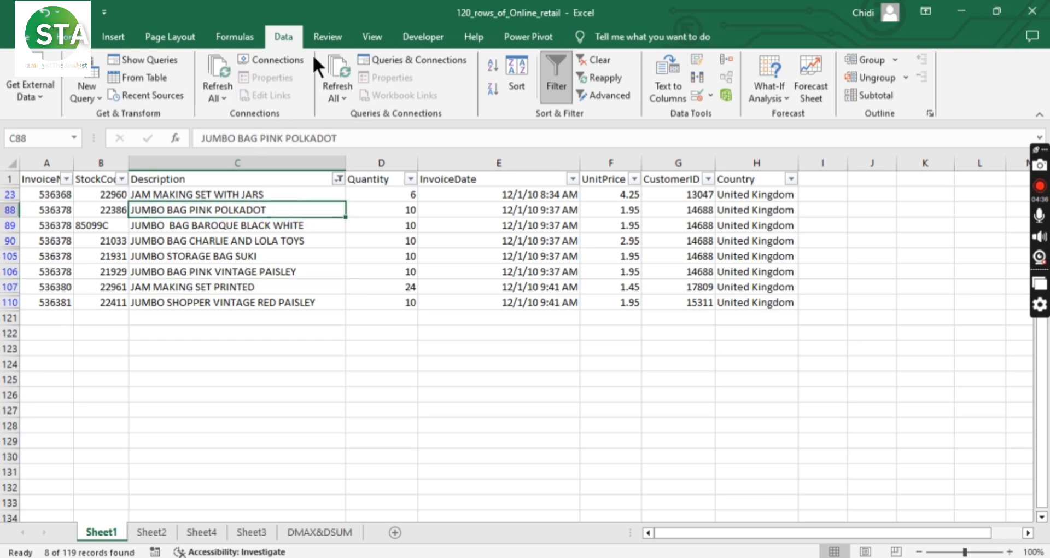
click(339, 178)
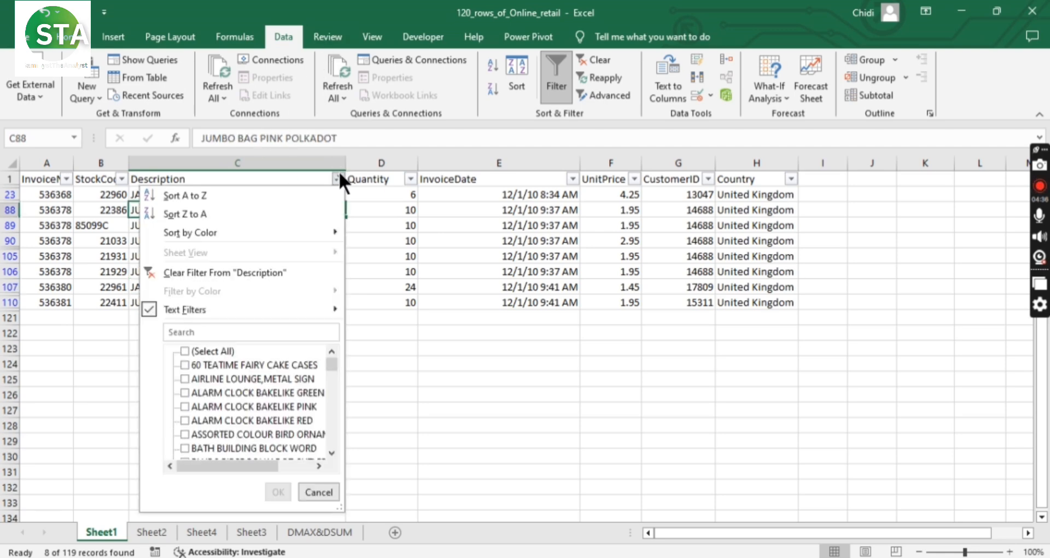
click(250, 271)
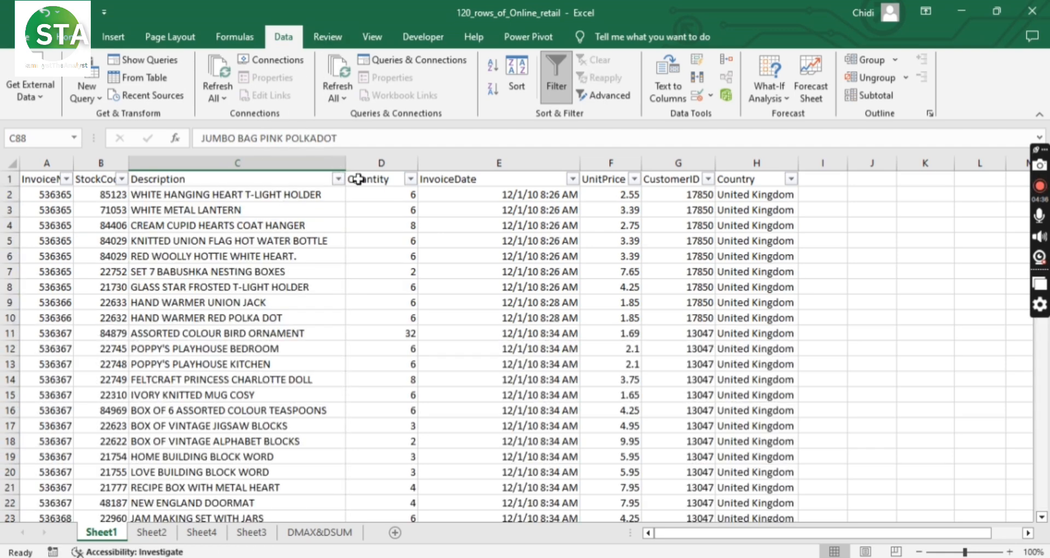
Step: Apply a text filter to the Description column showing only rows that end with "a"
click(338, 179)
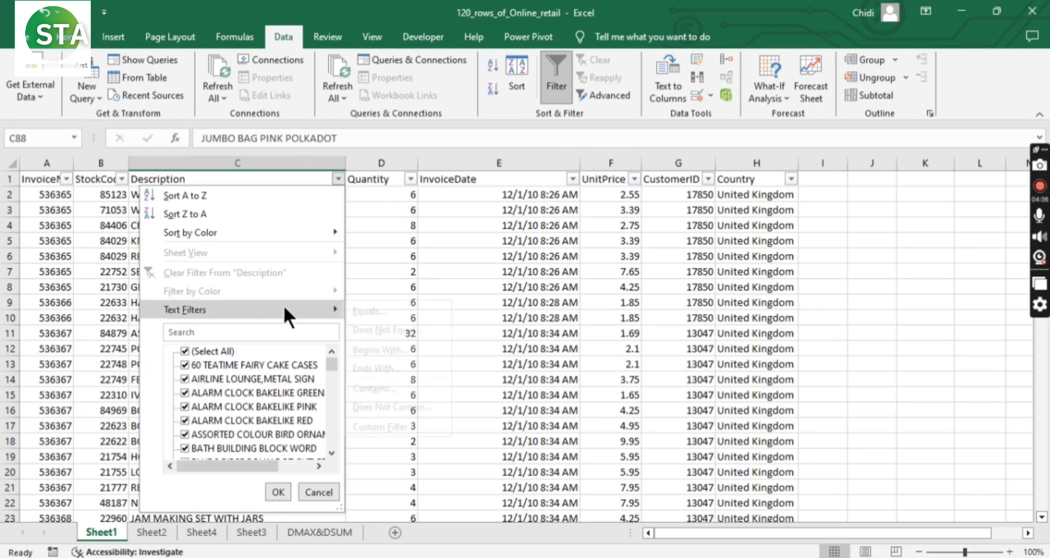
mouse_move(284, 309)
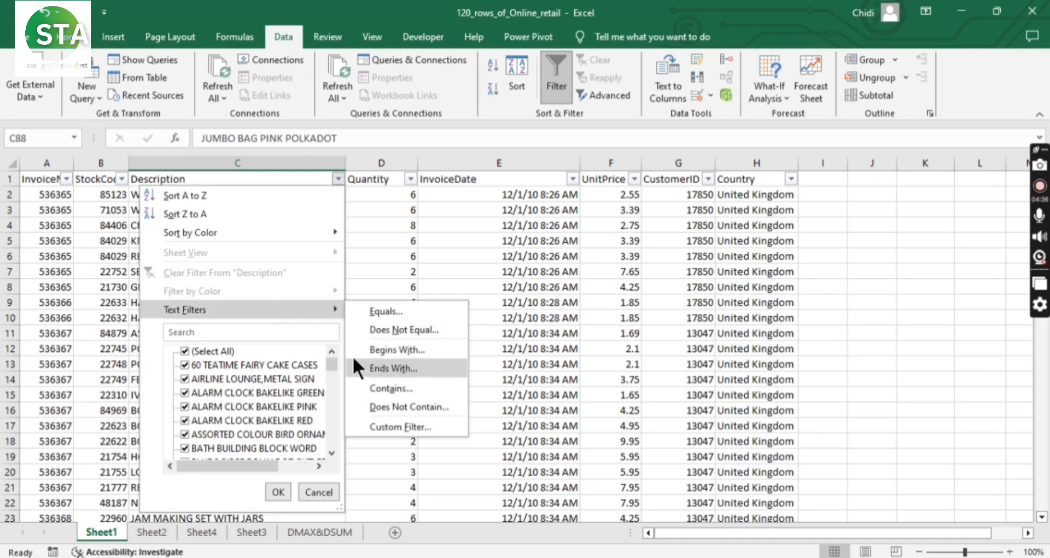
click(398, 365)
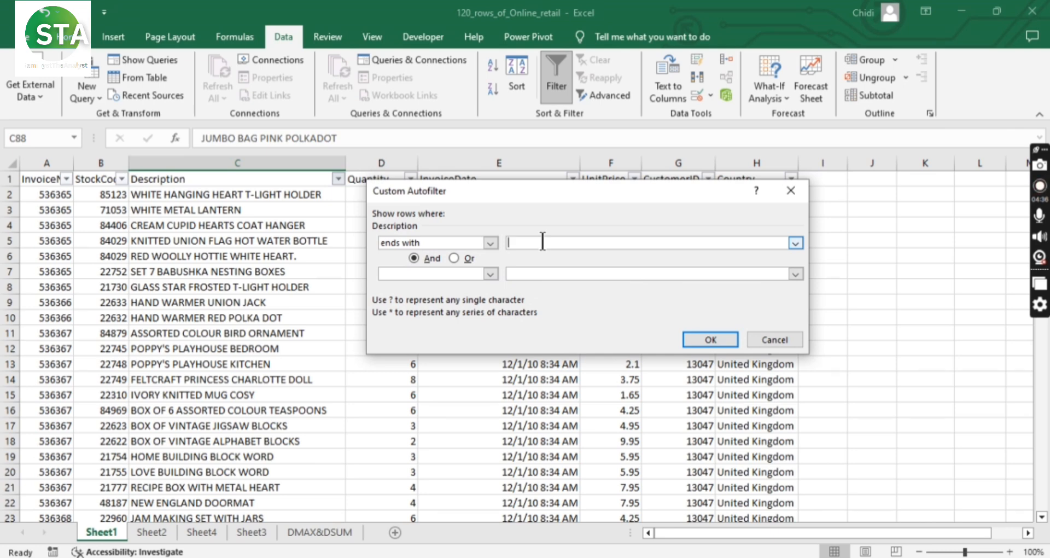
text(a)
click(709, 340)
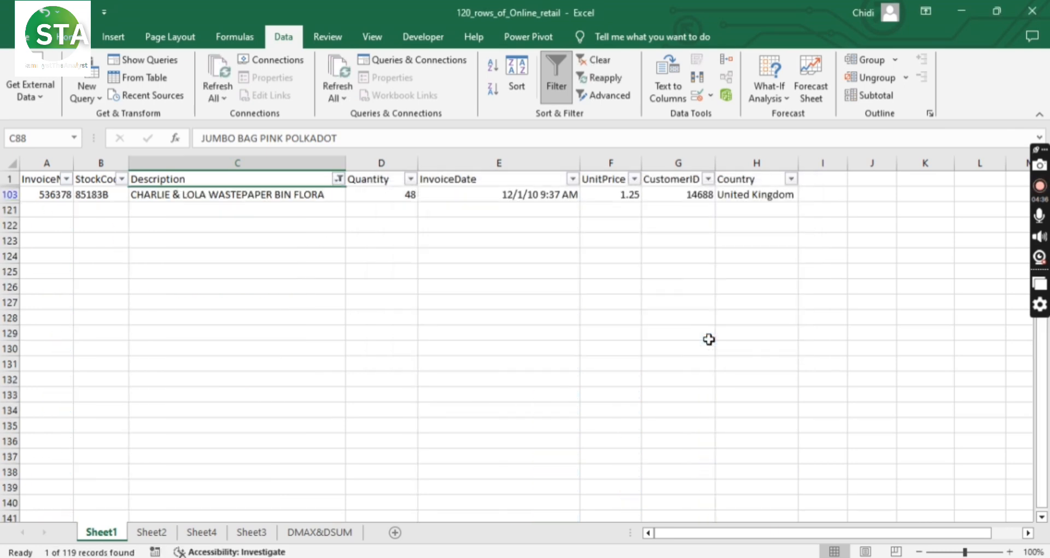
Step: Check the product description ending in A and clear the "ends with" filter from the Description column
click(212, 198)
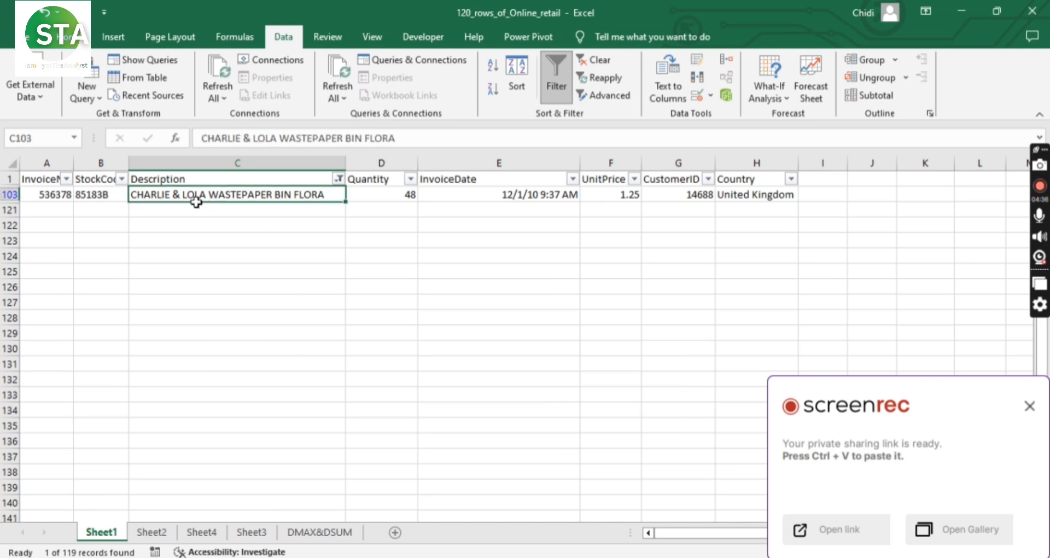
click(339, 179)
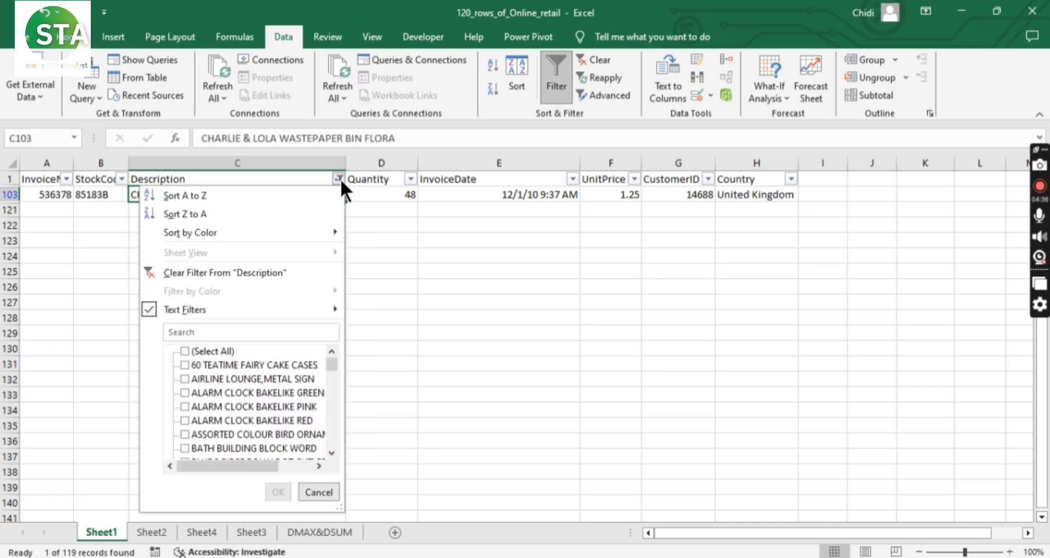
mouse_move(330, 301)
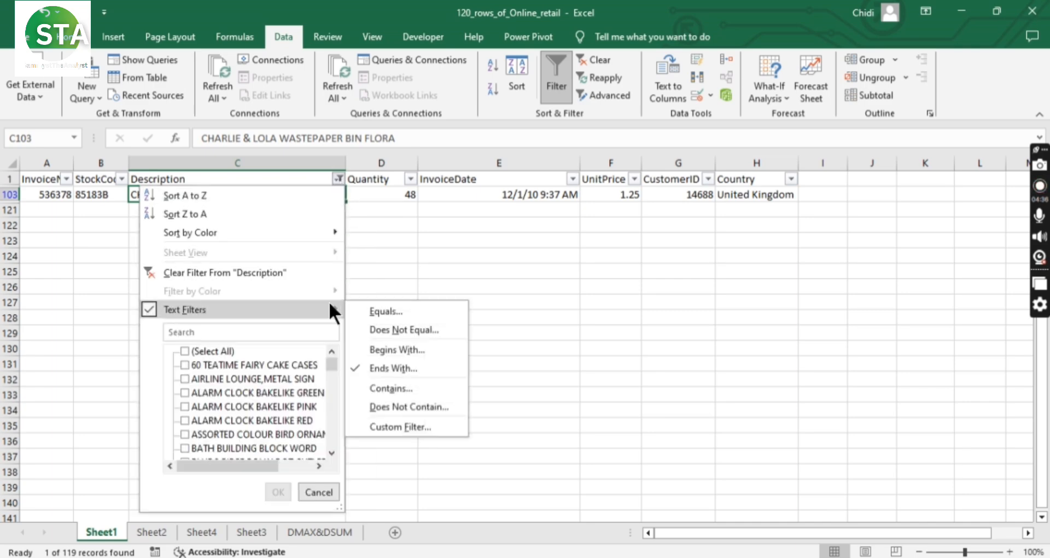
click(265, 271)
Step: Filter the Description column to rows ending with "nt" and clear that filter again
click(339, 179)
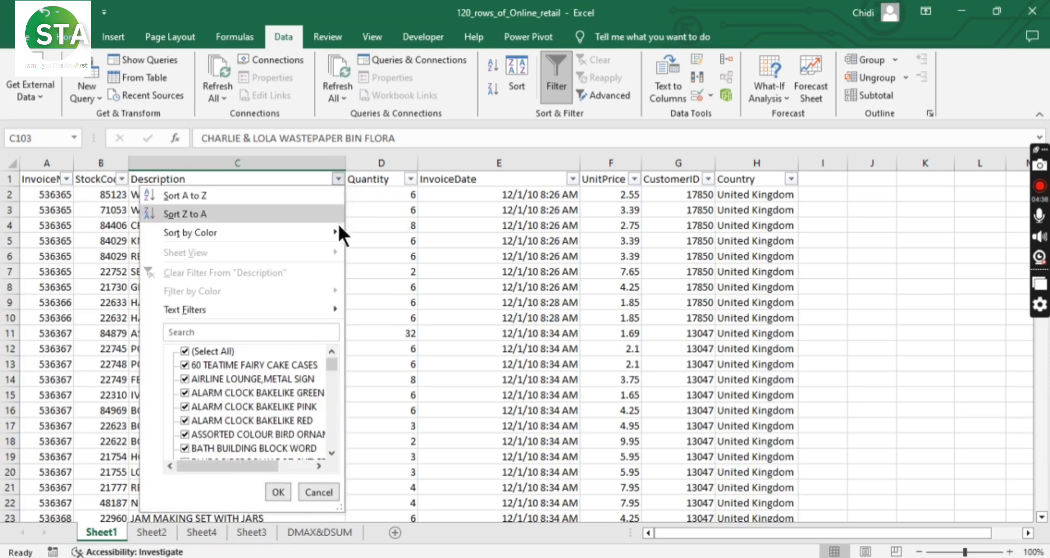
mouse_move(329, 306)
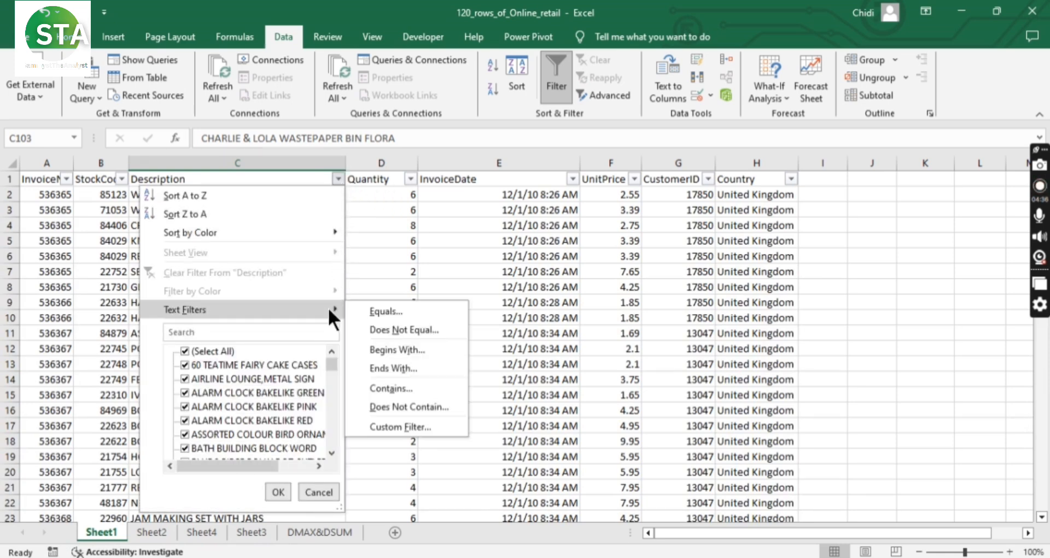
click(396, 365)
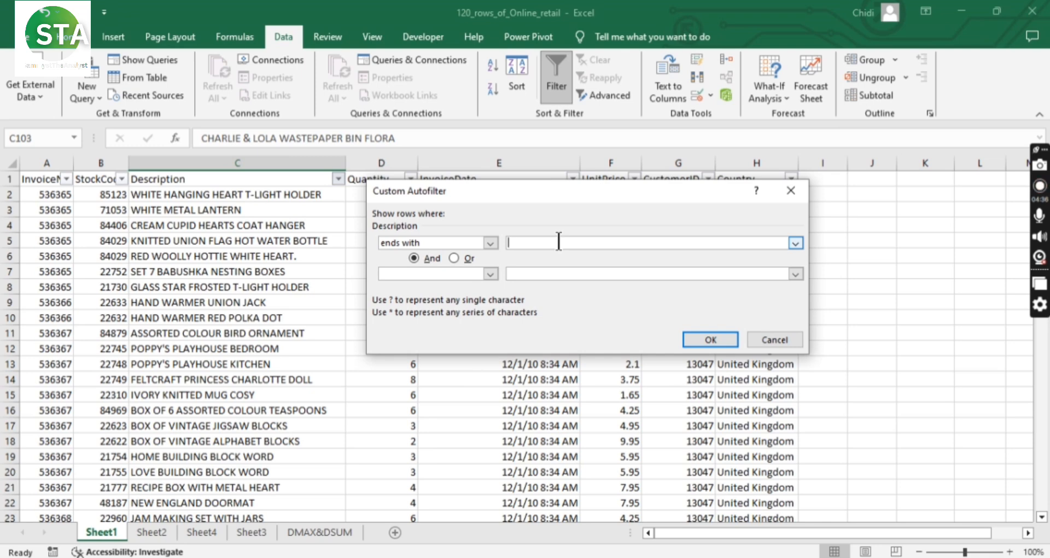
text(nt)
click(711, 339)
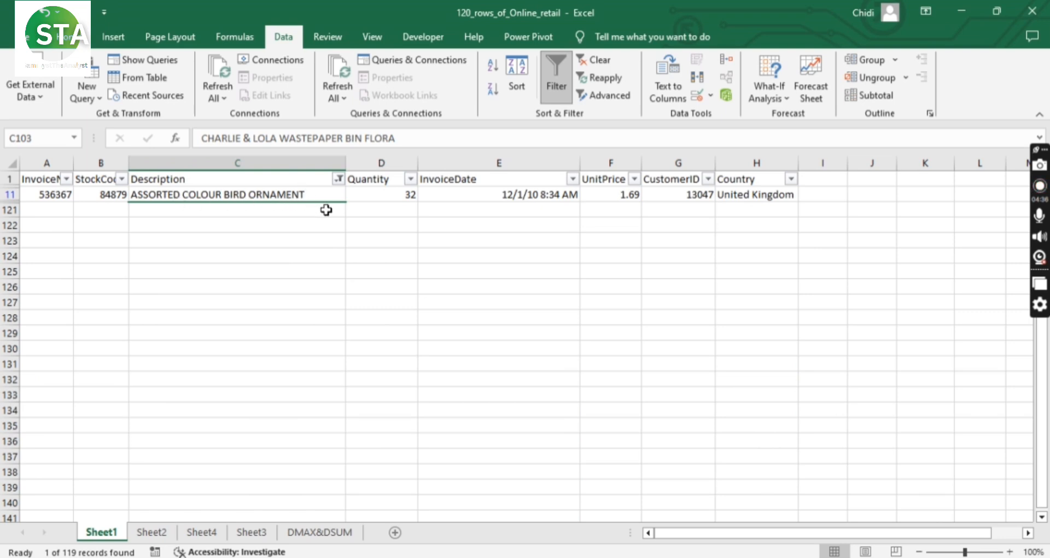
click(338, 180)
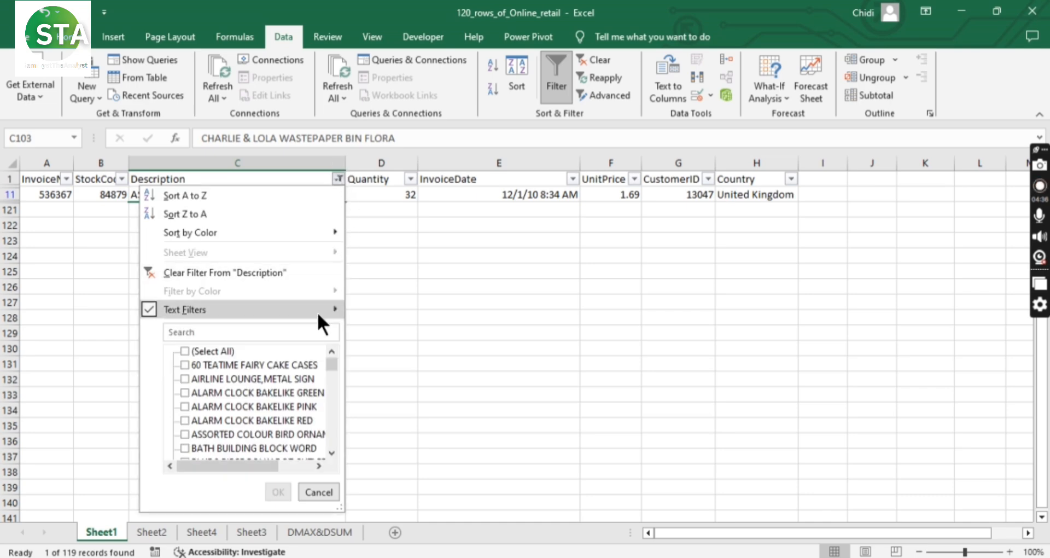
click(299, 272)
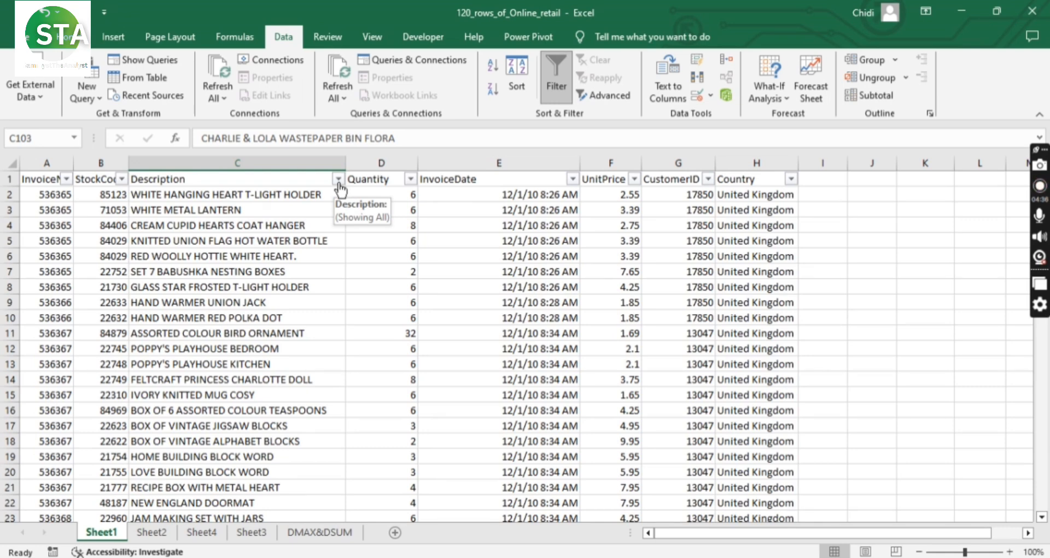
Step: Apply a text filter to the Description column showing only rows that contain "red"
click(338, 180)
mouse_move(316, 313)
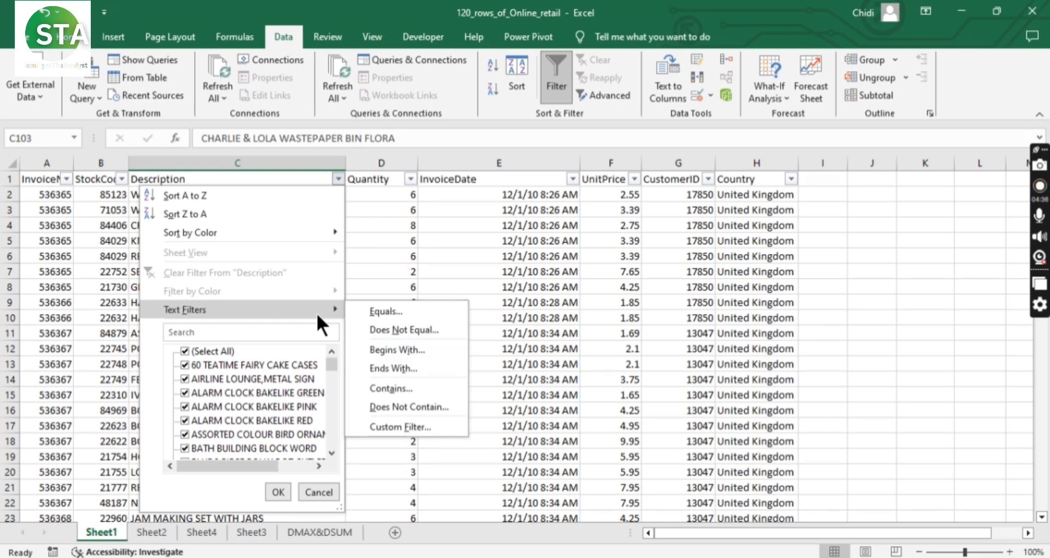
click(401, 385)
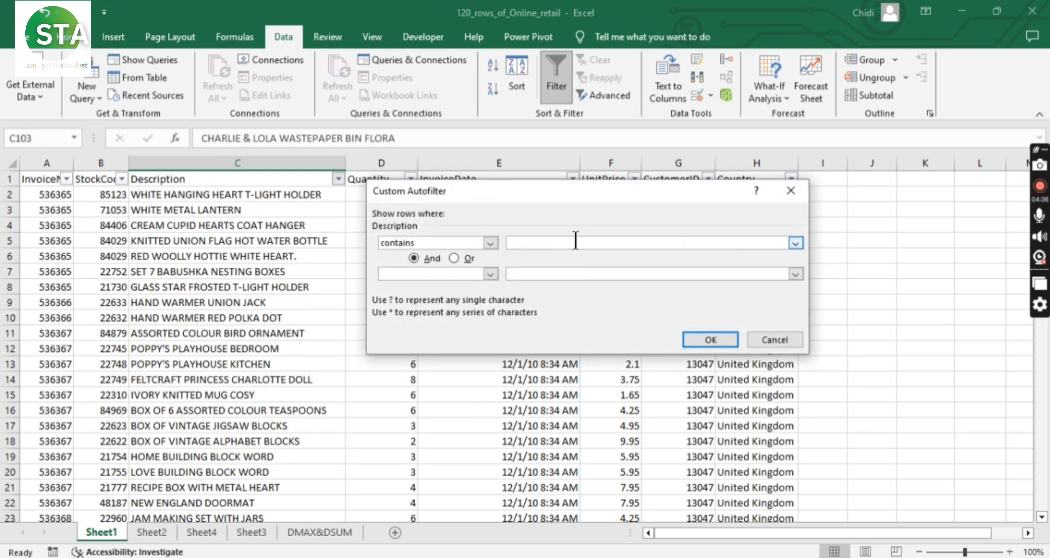
text(red)
click(709, 339)
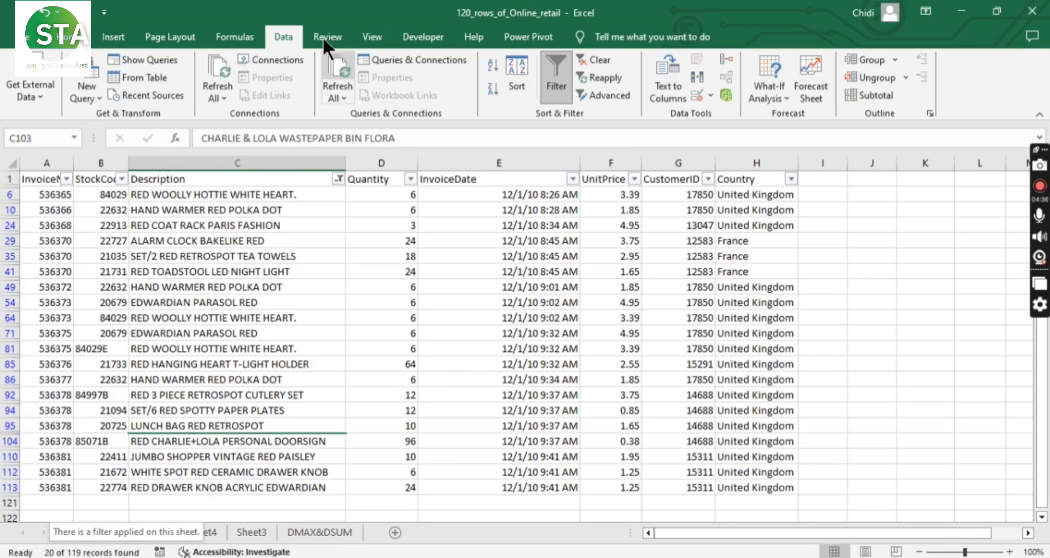
Step: Check several filtered descriptions for the word "red" and clear the "contains" filter from the Description column
click(186, 199)
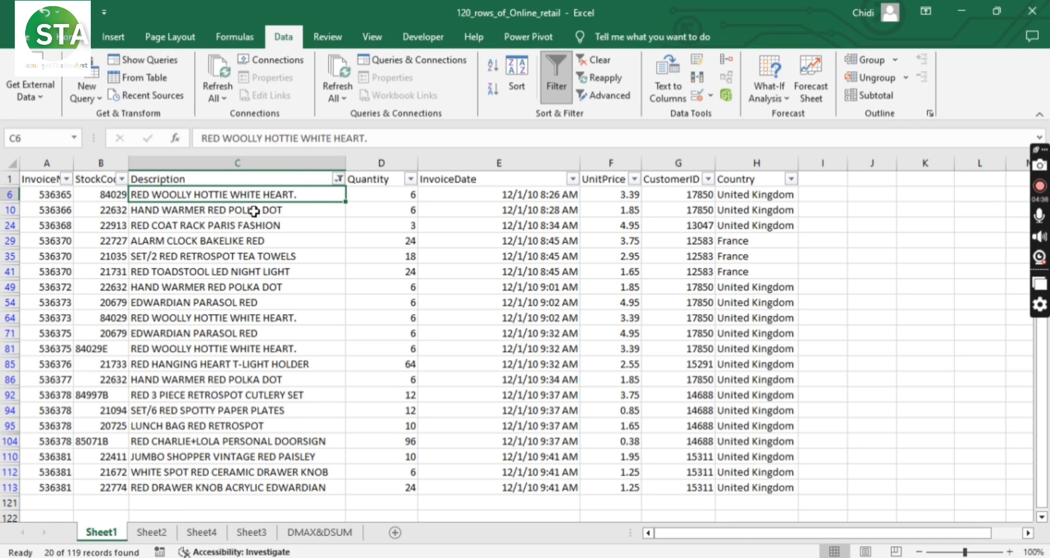
click(244, 211)
click(241, 226)
click(239, 256)
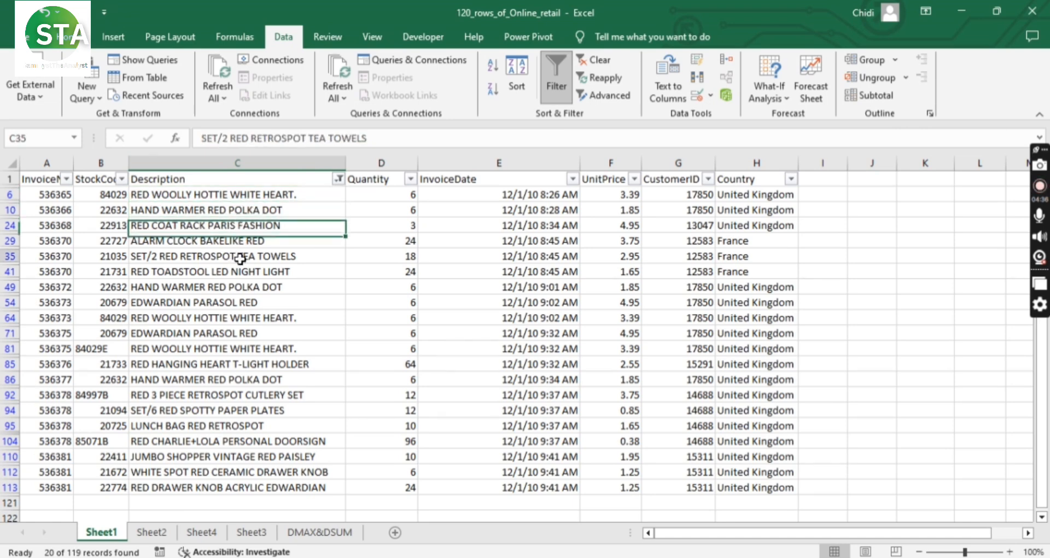
click(222, 408)
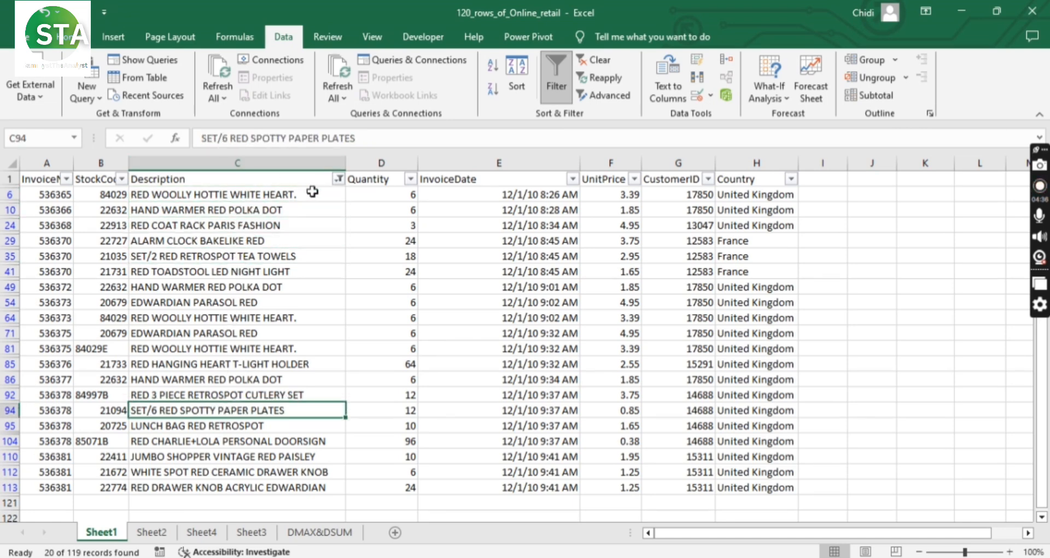
click(338, 179)
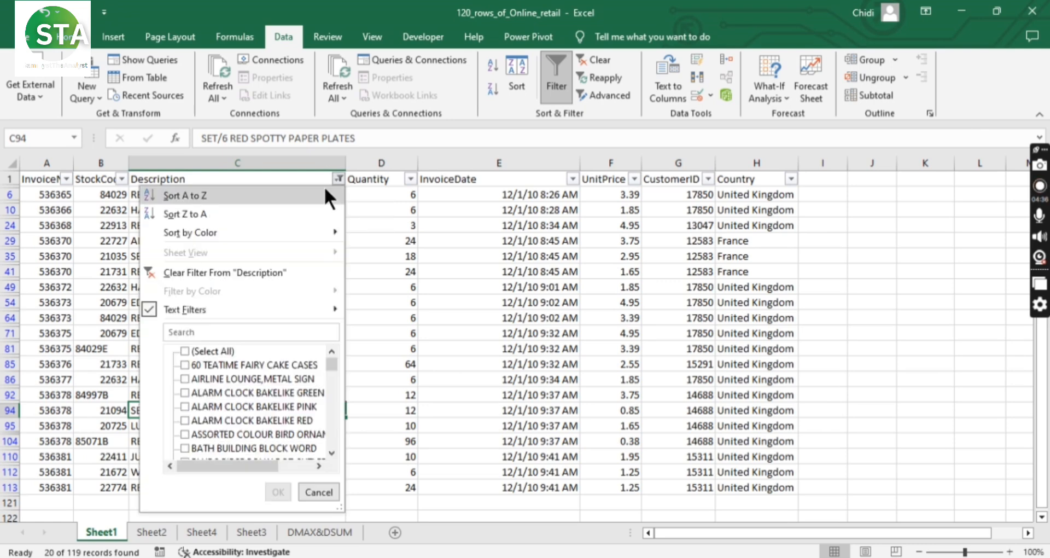
click(303, 272)
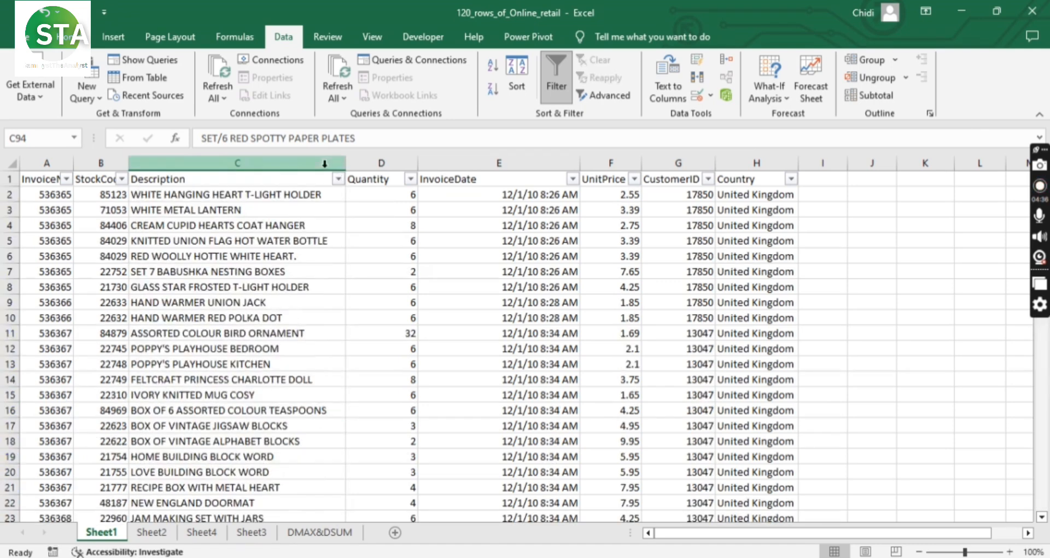
Step: Apply a text filter to the Description column showing only rows that do not contain "heart"
click(338, 180)
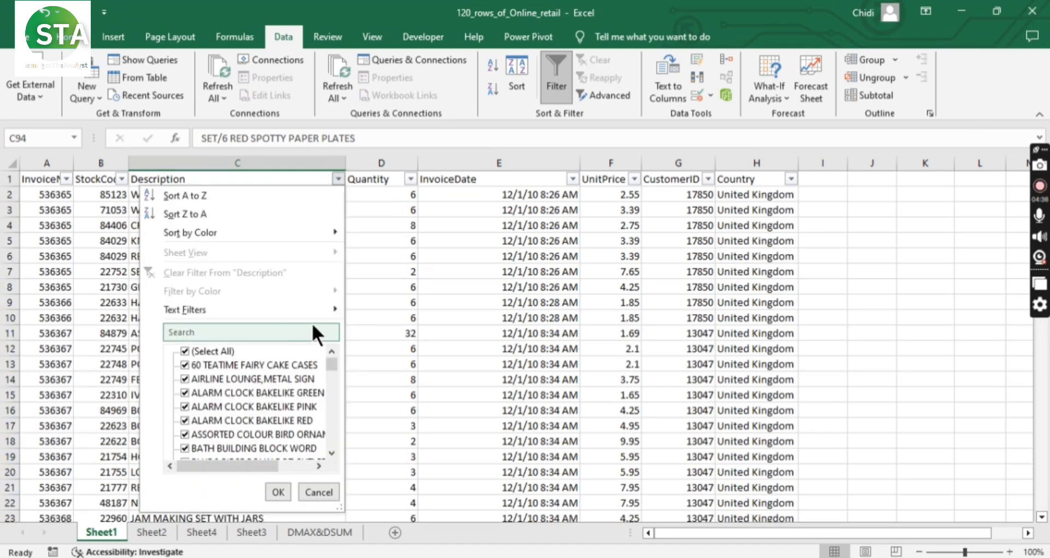
mouse_move(326, 312)
click(401, 407)
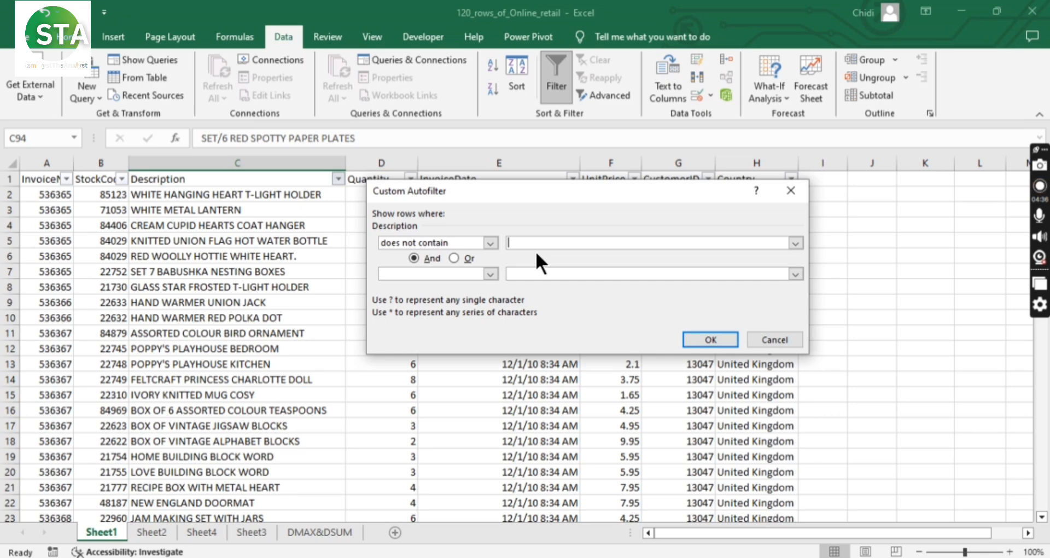
text(heart)
click(705, 335)
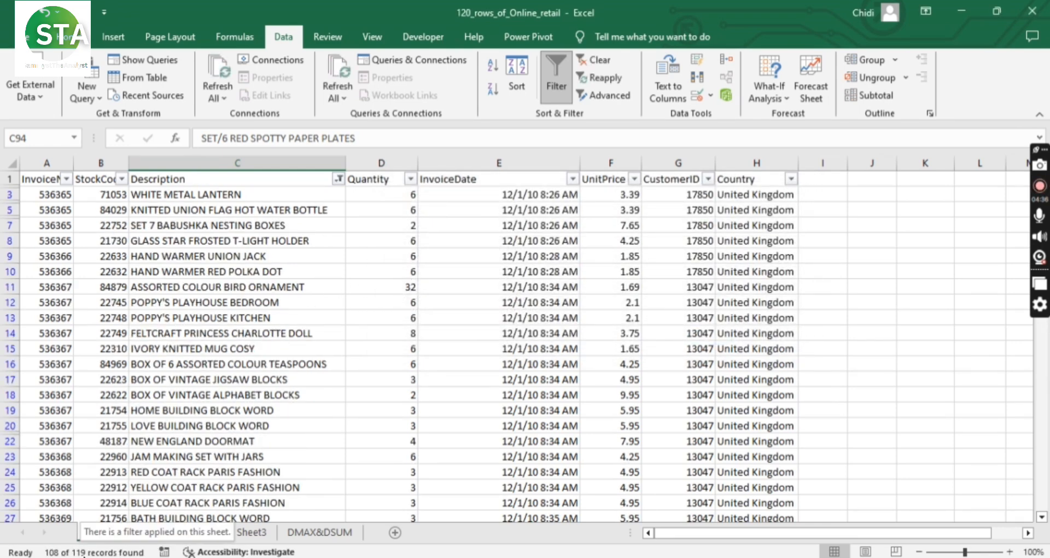
Step: Review the rows without "heart" in their description and clear the "does not contain" filter from the Description column
scroll(240, 363, down, 3)
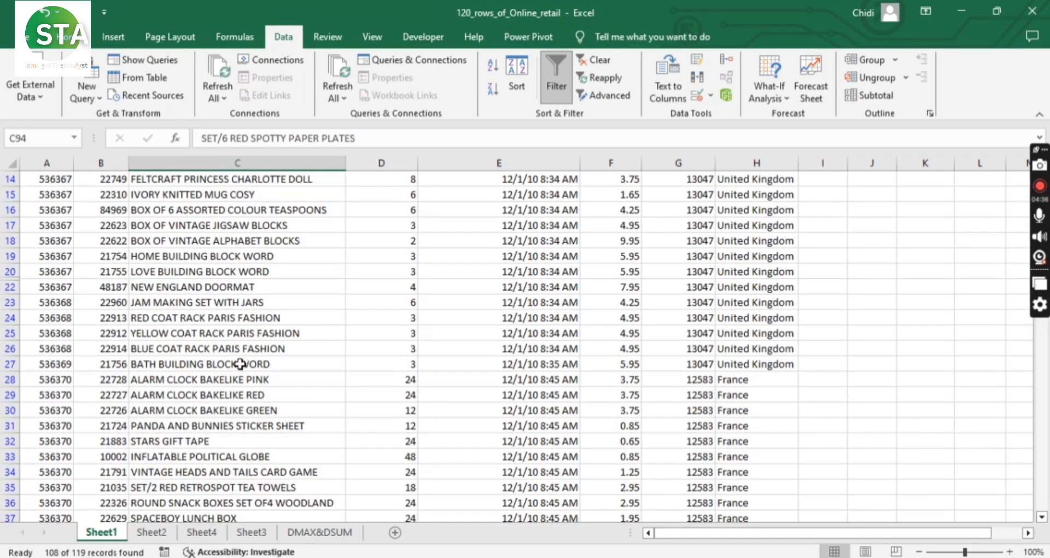
scroll(240, 364, down, 7)
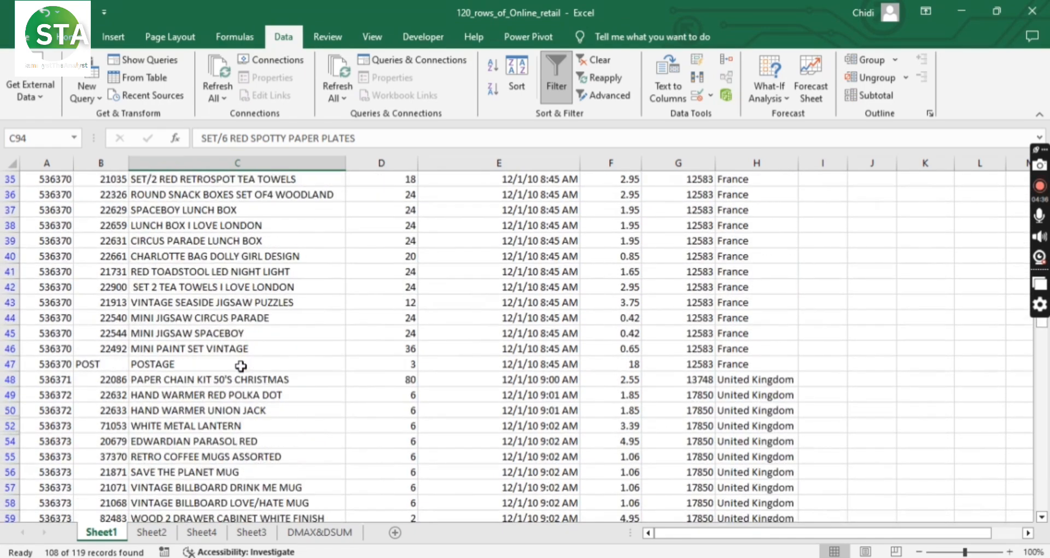
scroll(241, 365, down, 6)
scroll(241, 367, up, 9)
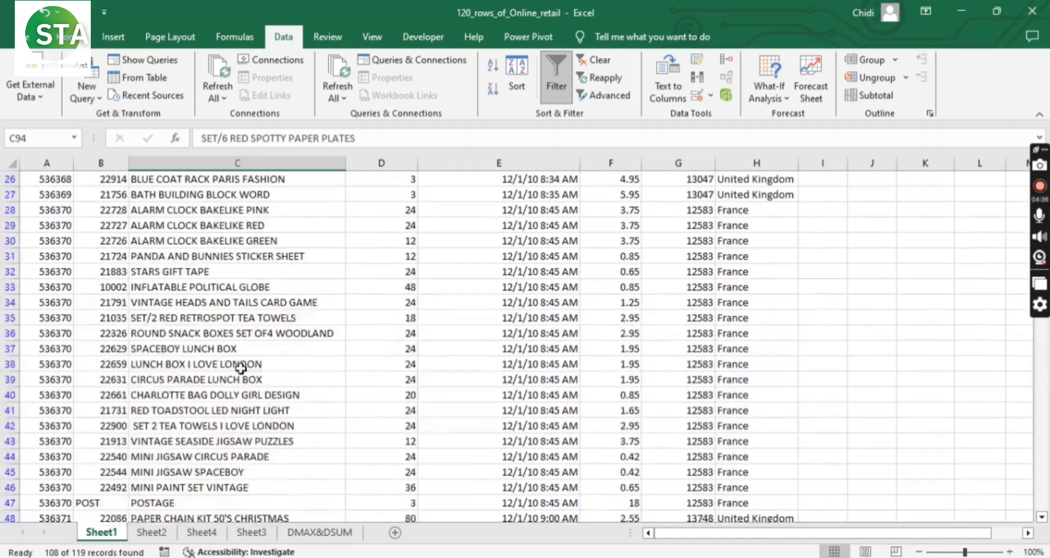
scroll(240, 367, up, 8)
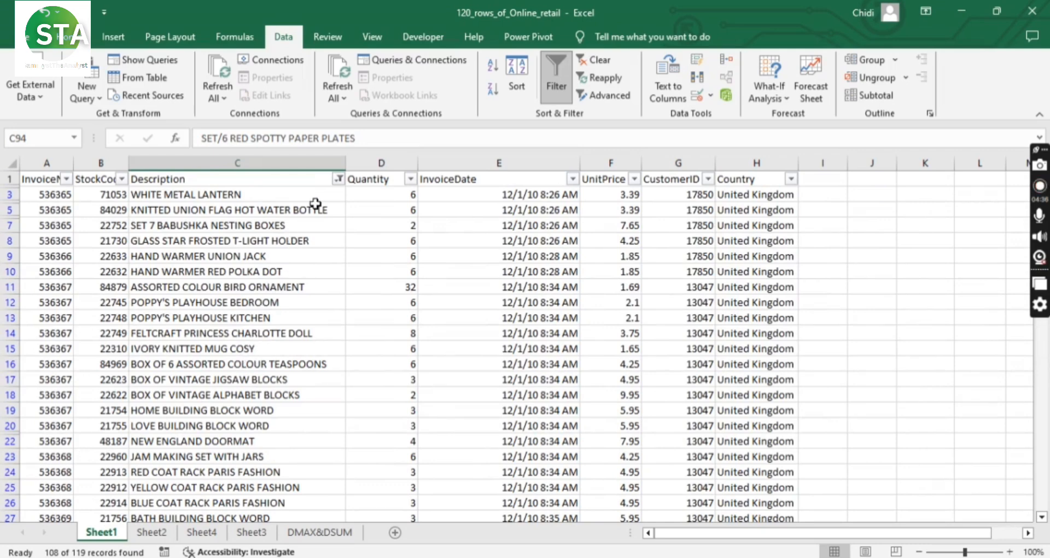
click(338, 180)
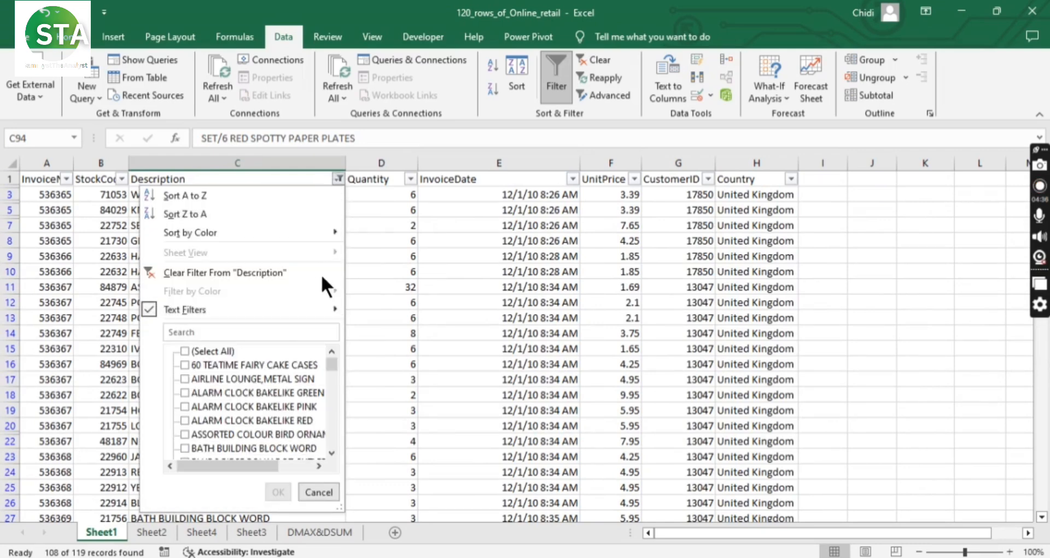
click(304, 273)
Step: Start a custom filter on the Description column with the first condition begins with "j", combined using And
click(339, 180)
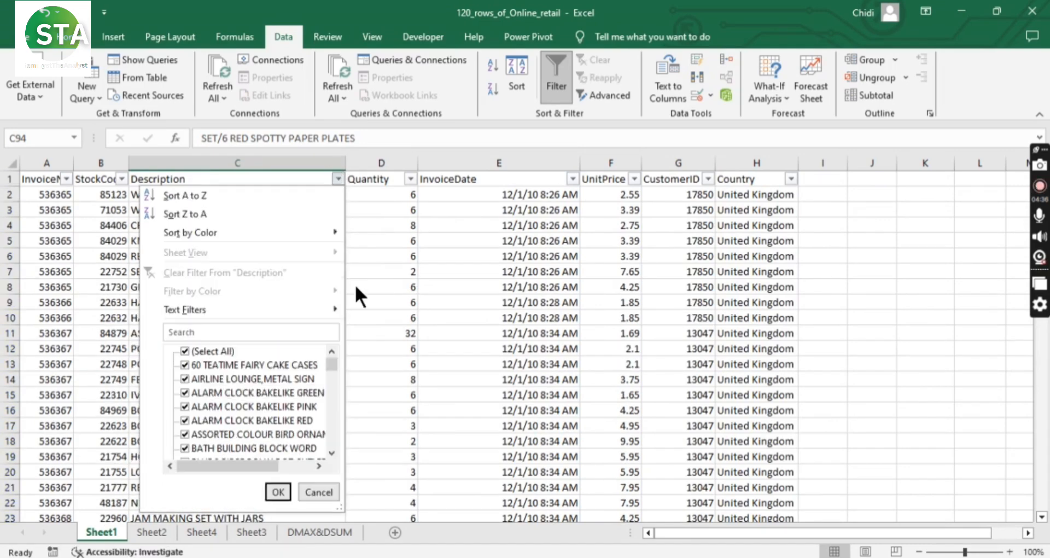
mouse_move(312, 316)
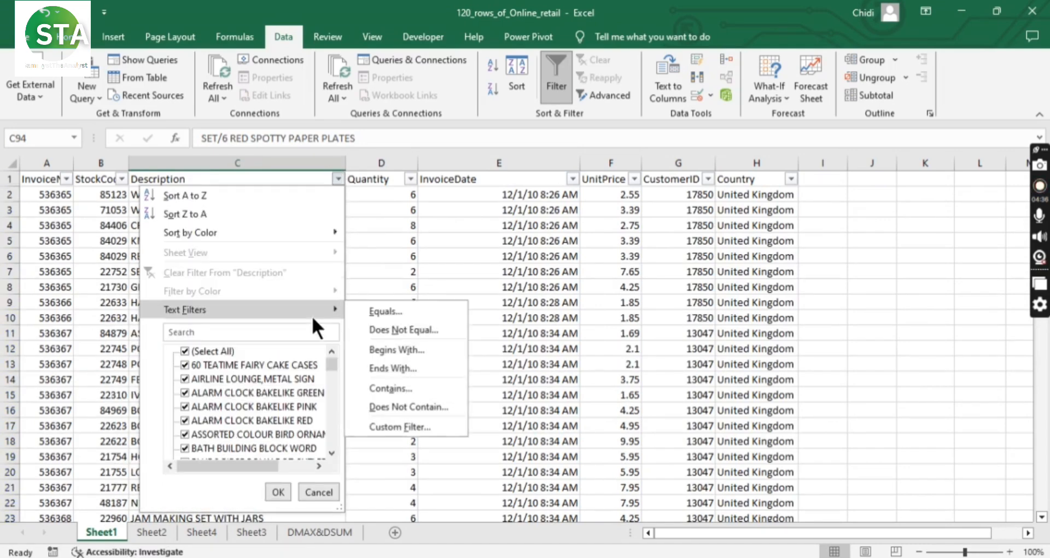
click(395, 423)
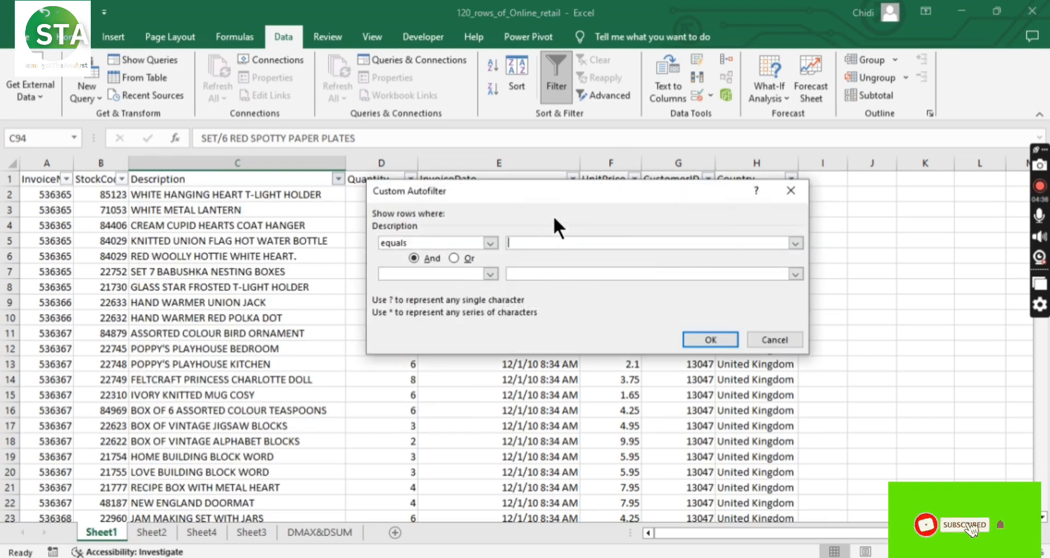
drag(596, 192, 489, 221)
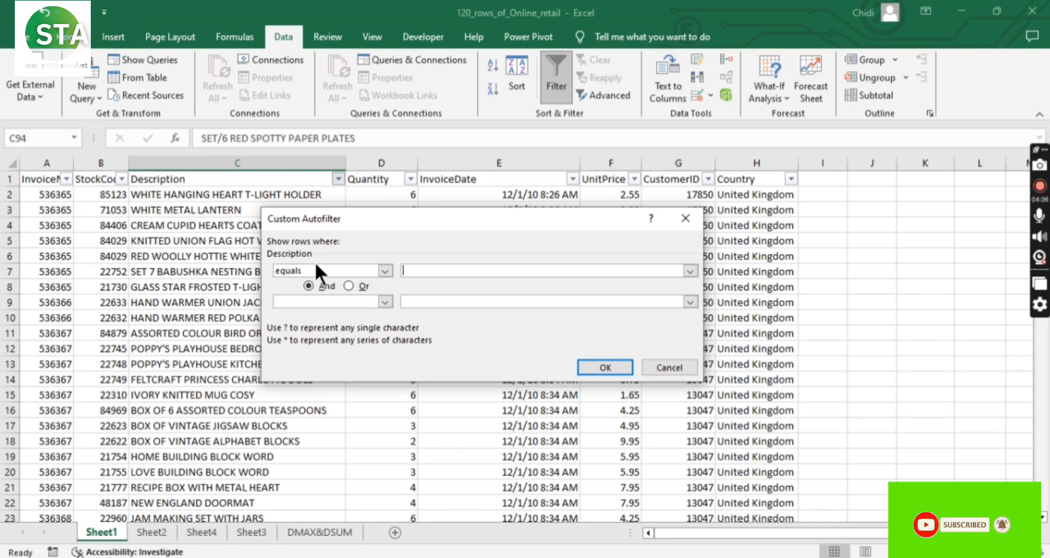
click(386, 270)
scroll(331, 336, down, 2)
scroll(335, 346, down, 1)
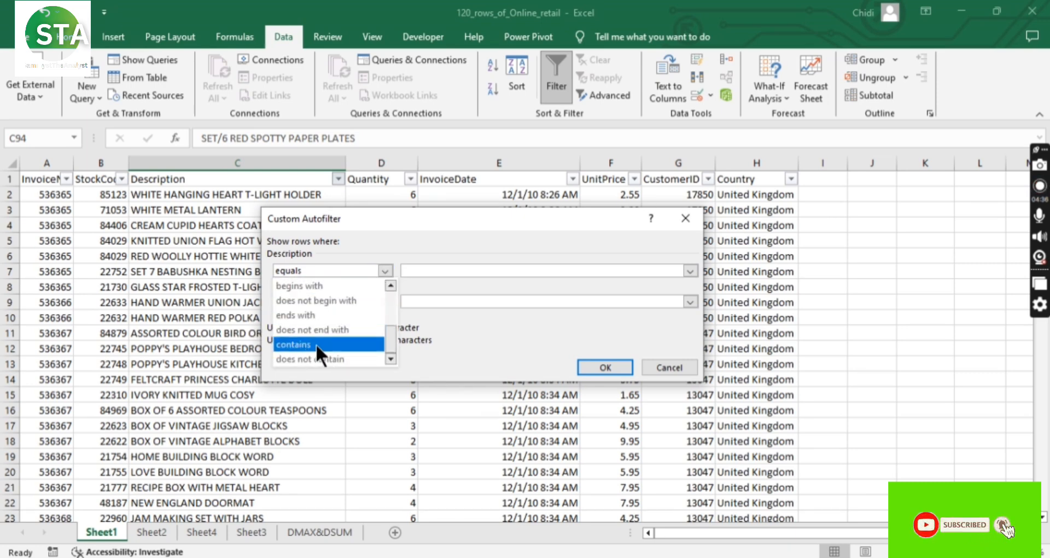
click(339, 285)
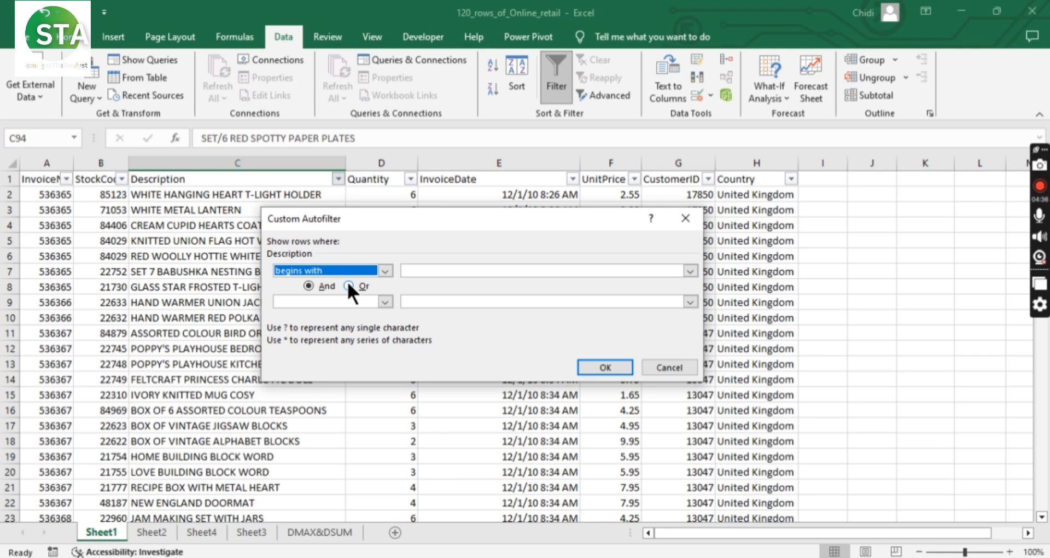
click(309, 284)
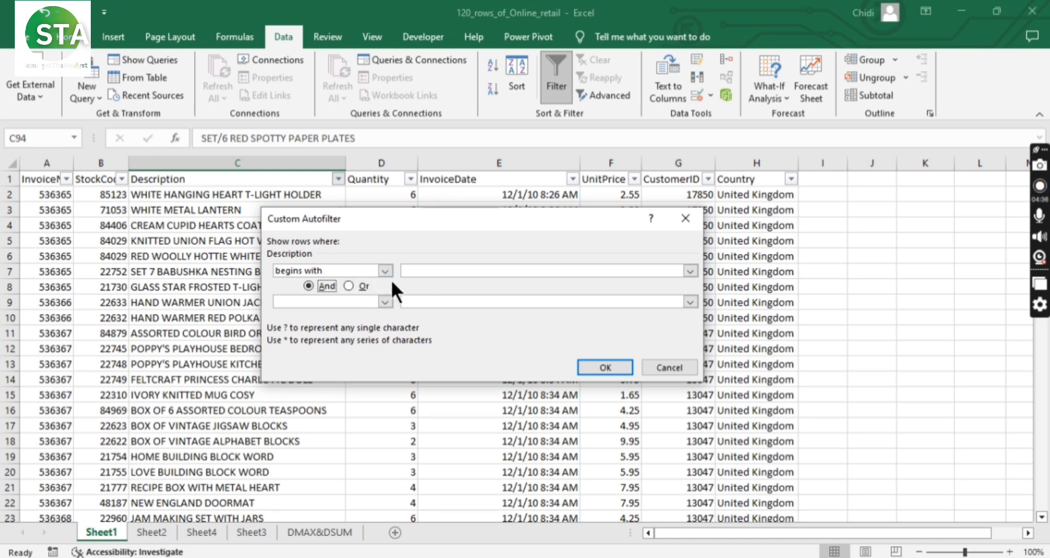
click(427, 270)
text(j)
Step: Set the second condition to ends with "a" and apply the custom filter
click(385, 301)
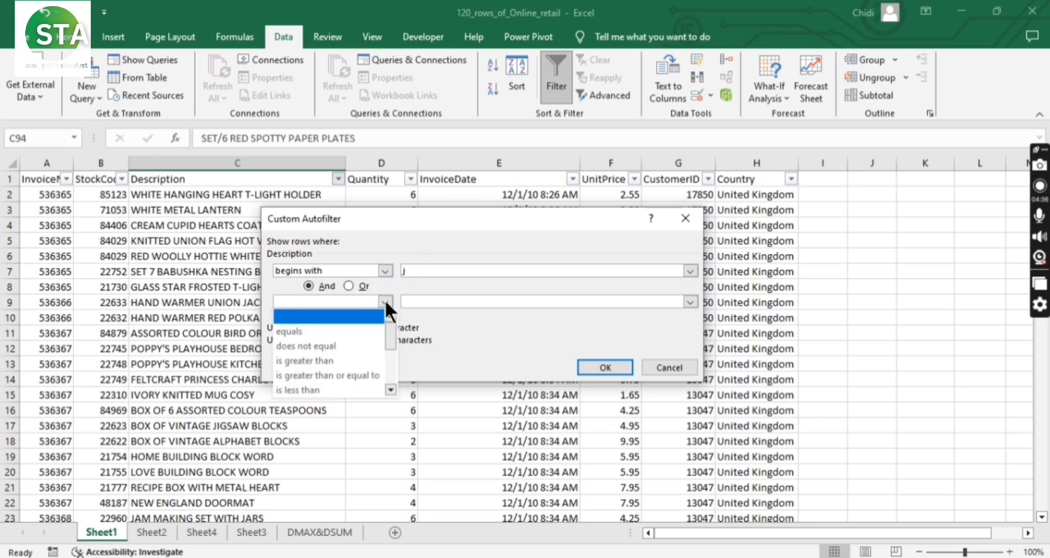
scroll(317, 342, down, 2)
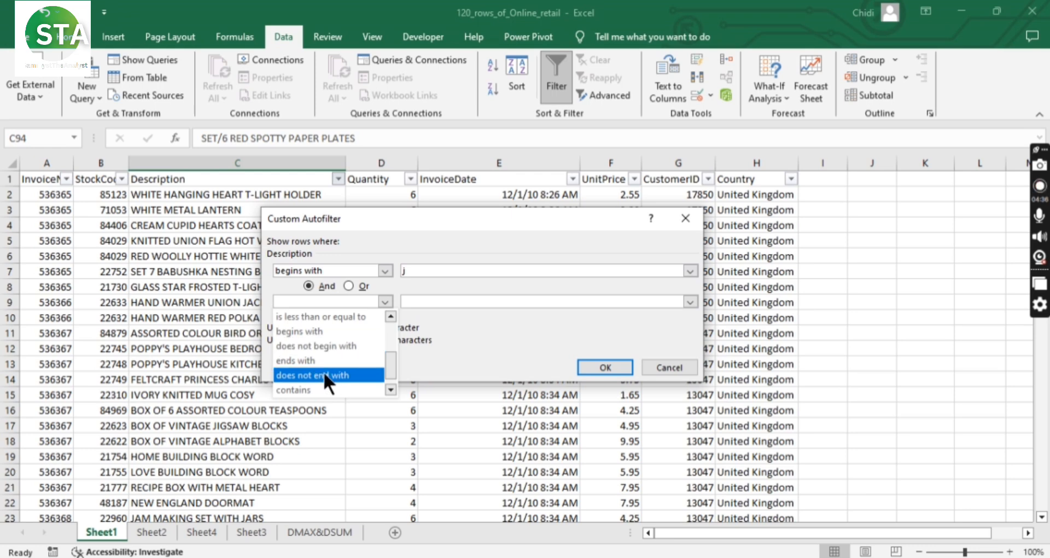
click(317, 359)
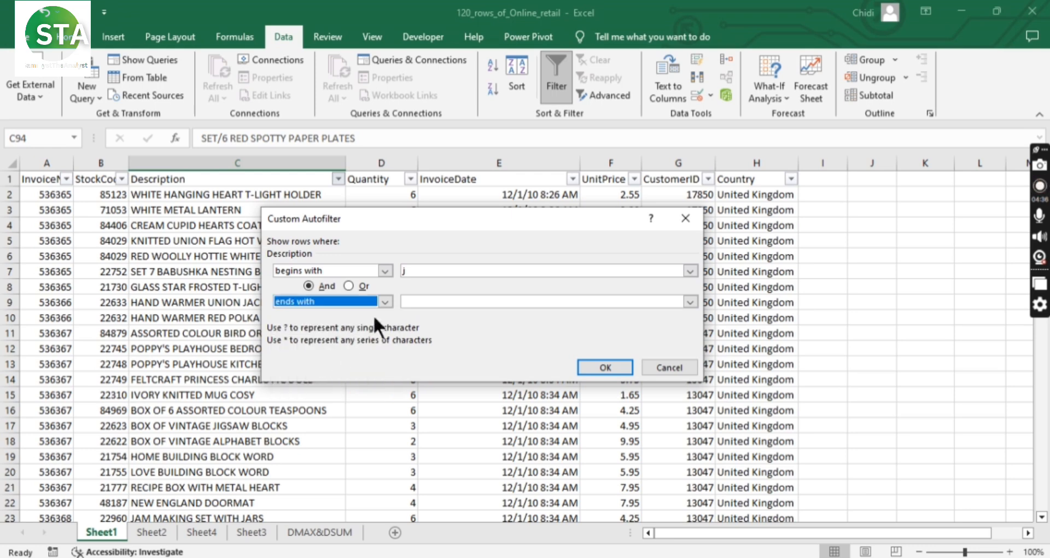
click(427, 302)
text(a)
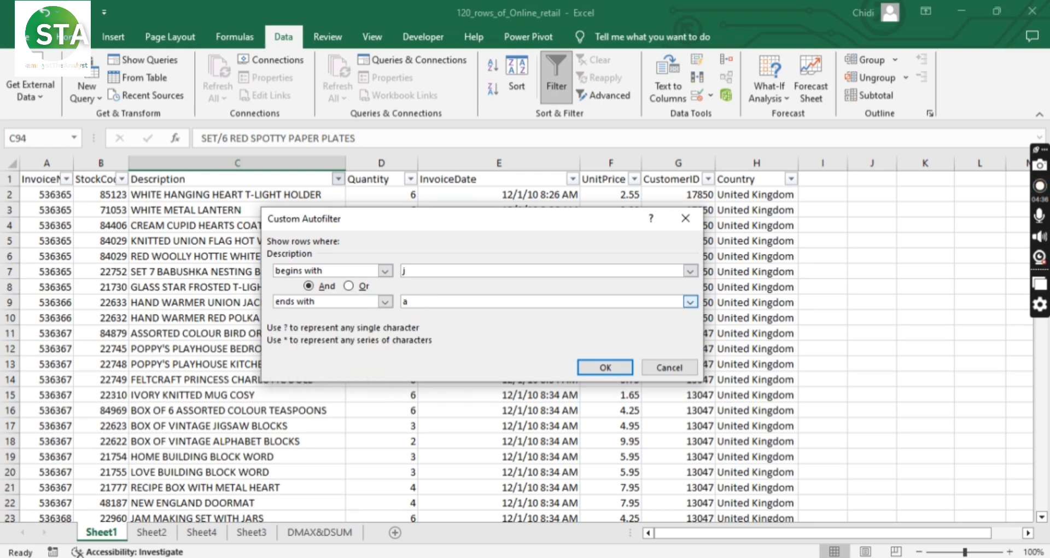
click(596, 368)
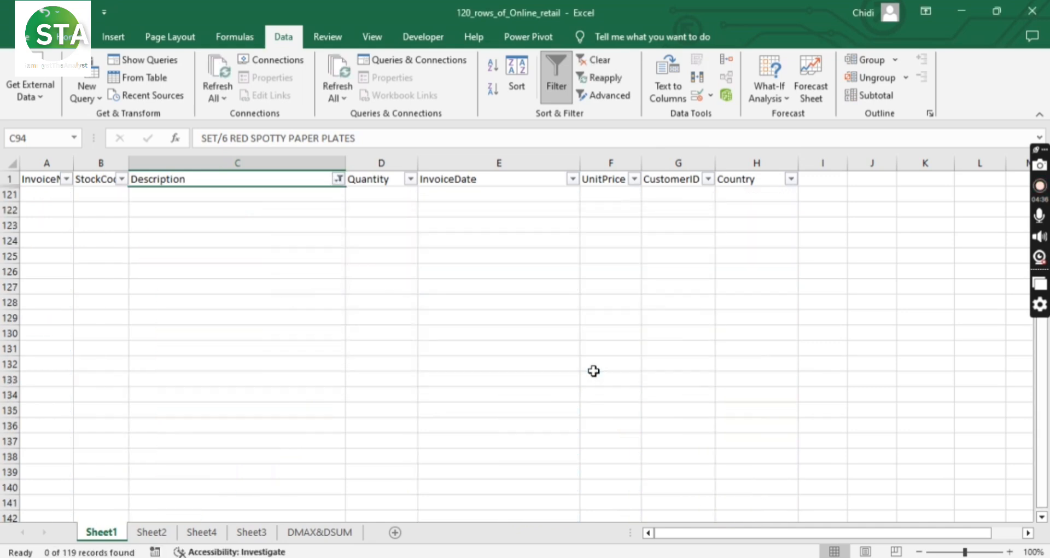
Step: Check the Description cells under the And filter and clear that filter from the column
click(279, 195)
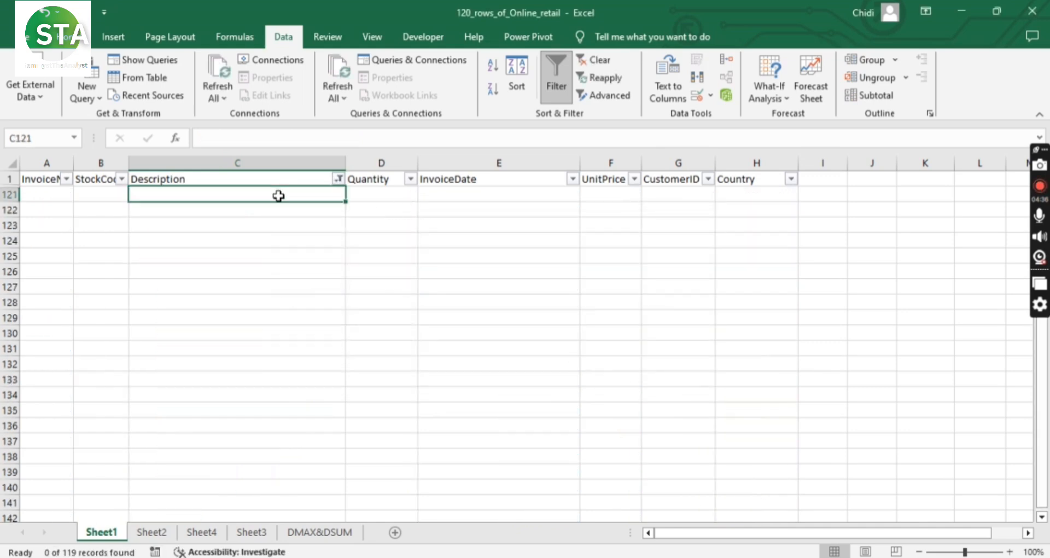
click(292, 239)
click(307, 198)
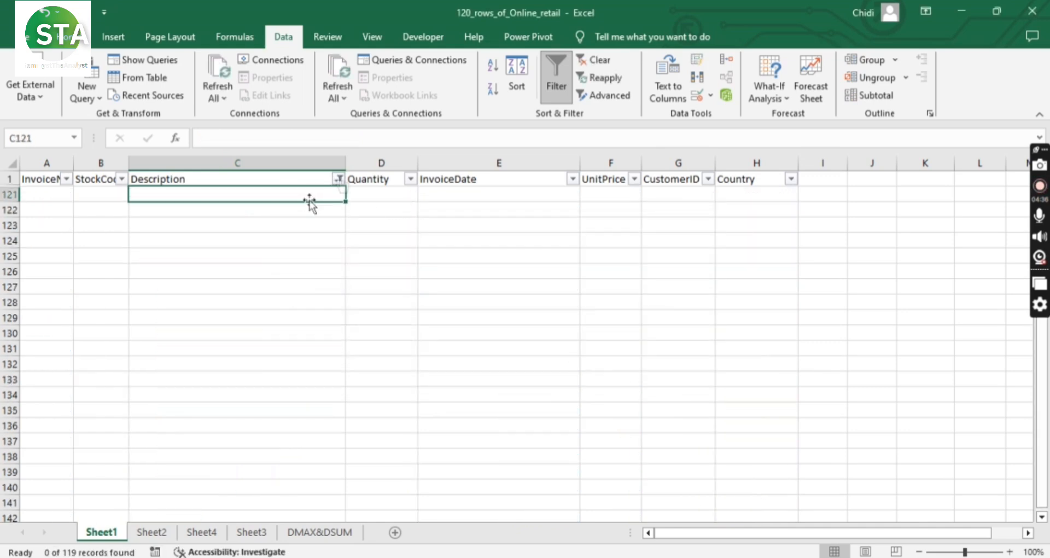
click(338, 178)
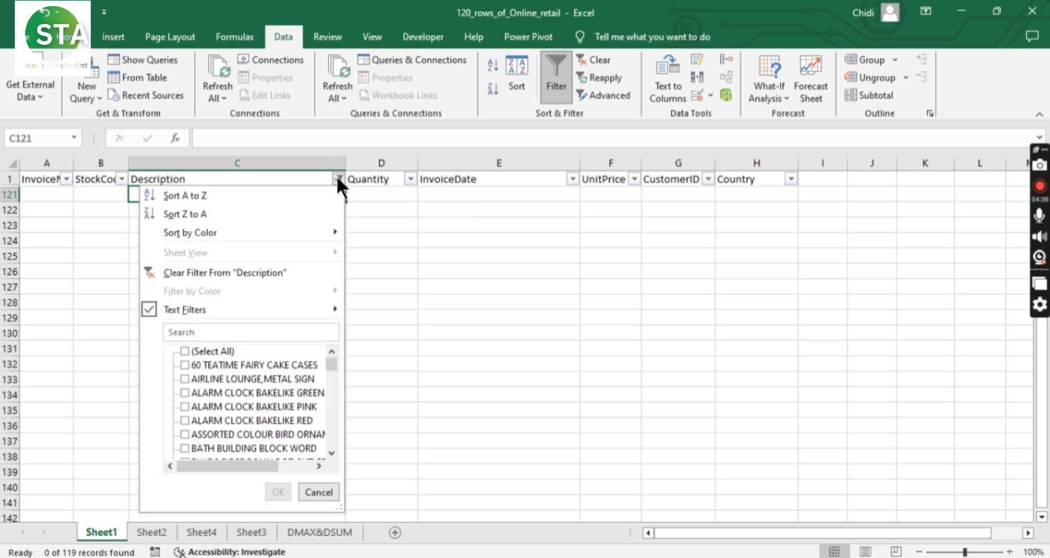
click(254, 271)
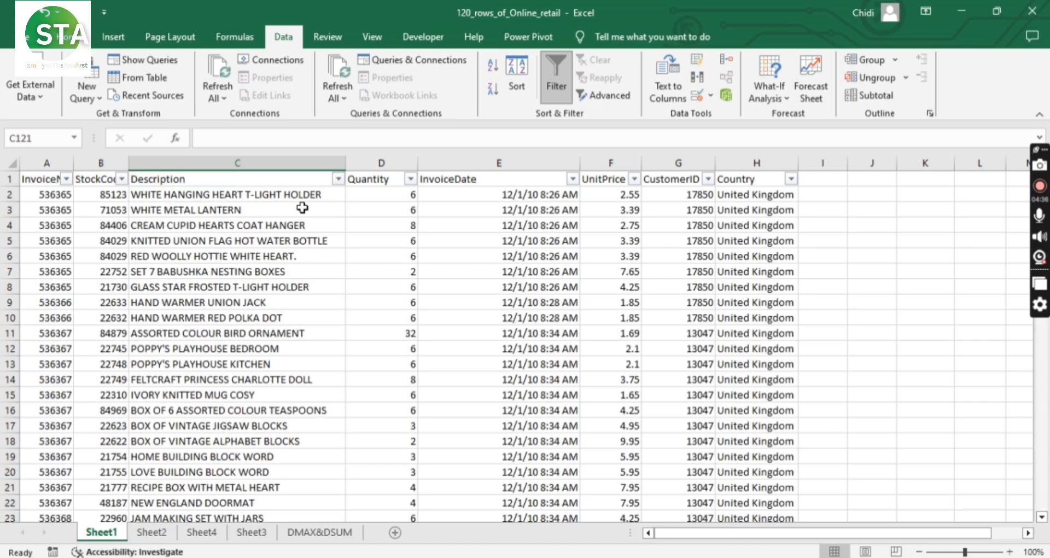
Step: Start another custom filter on the Description column with "j" as the first value and Or between the conditions
click(339, 179)
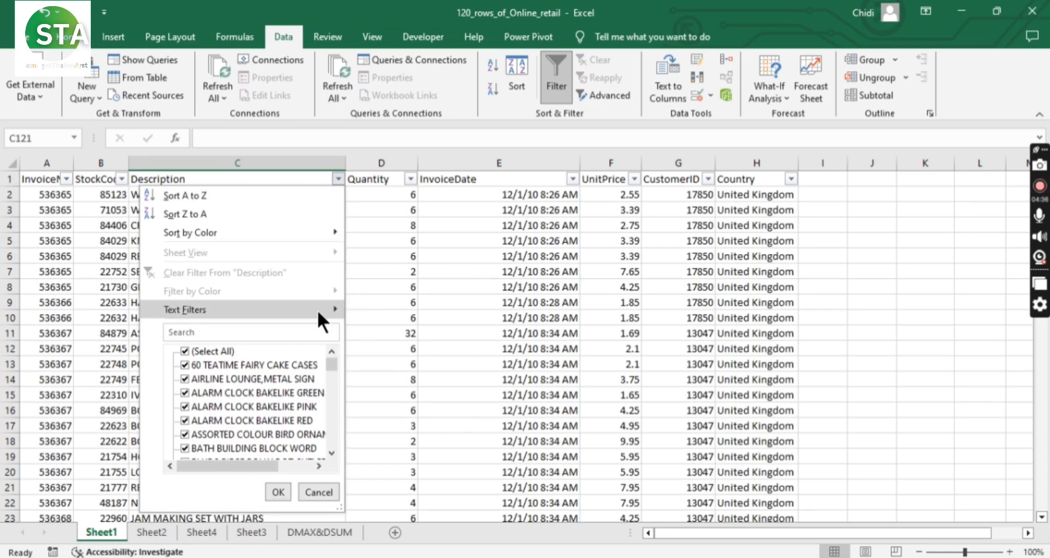
mouse_move(317, 309)
click(376, 424)
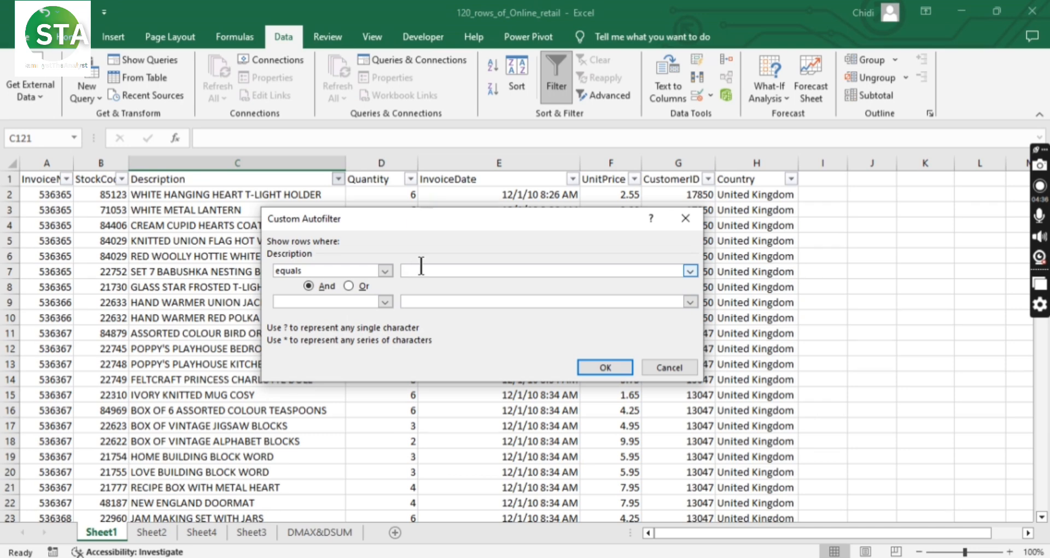
text(j)
click(349, 286)
click(383, 301)
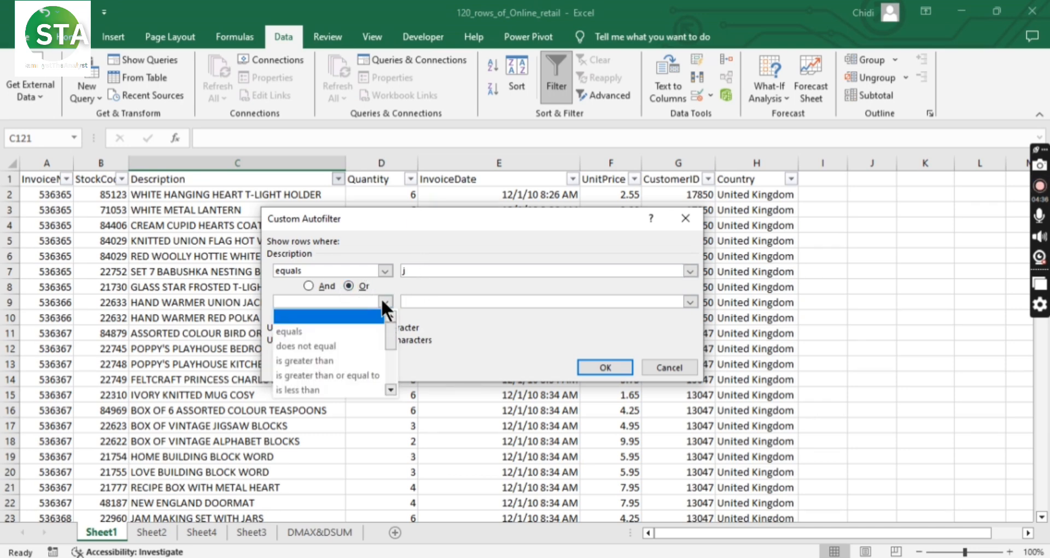
Step: Set the first condition's comparison to contains
click(384, 270)
scroll(348, 324, down, 2)
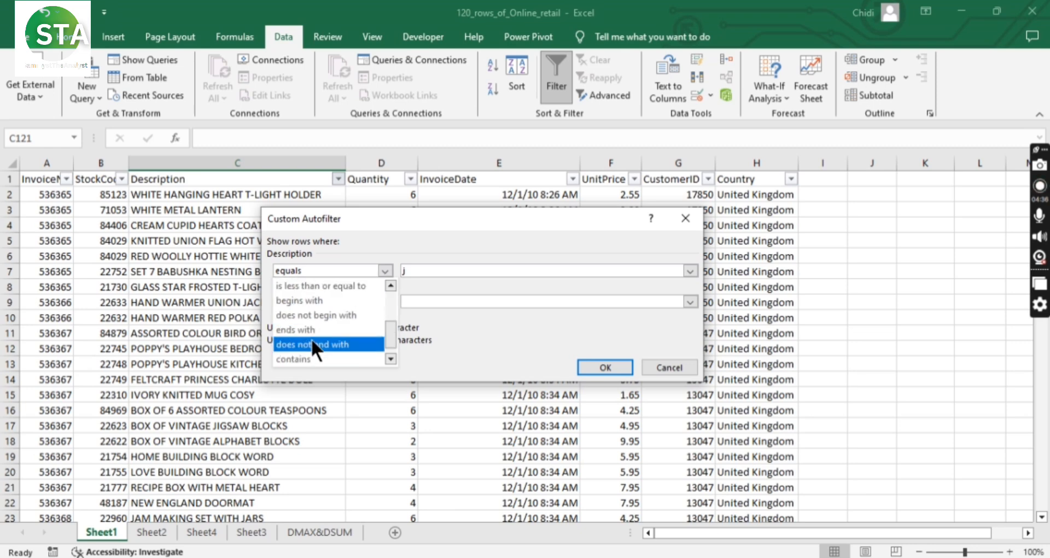
click(308, 355)
Step: Set the second condition's comparison to ends with and the first condition's comparison to begins with
click(388, 300)
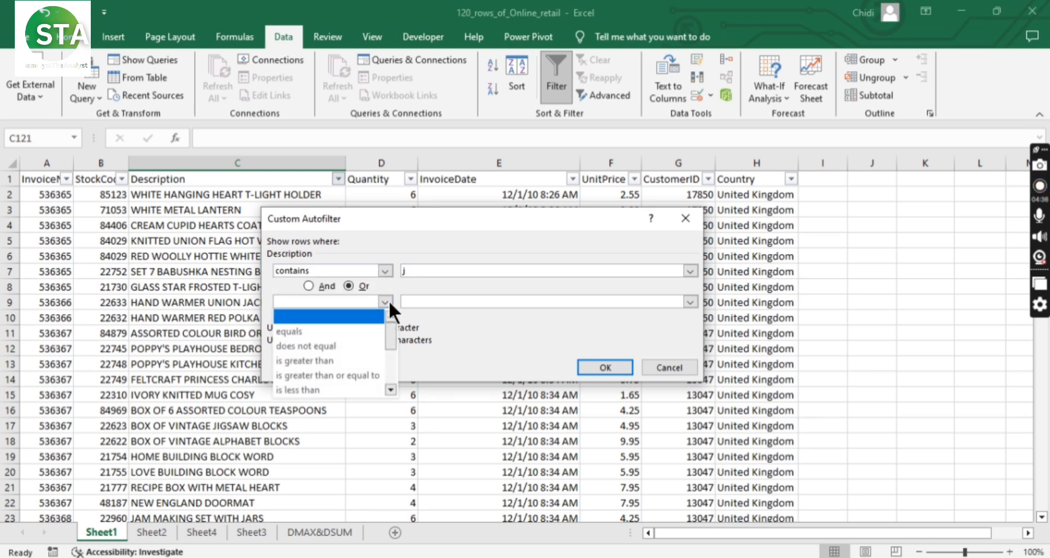
scroll(342, 348, down, 1)
scroll(343, 347, down, 2)
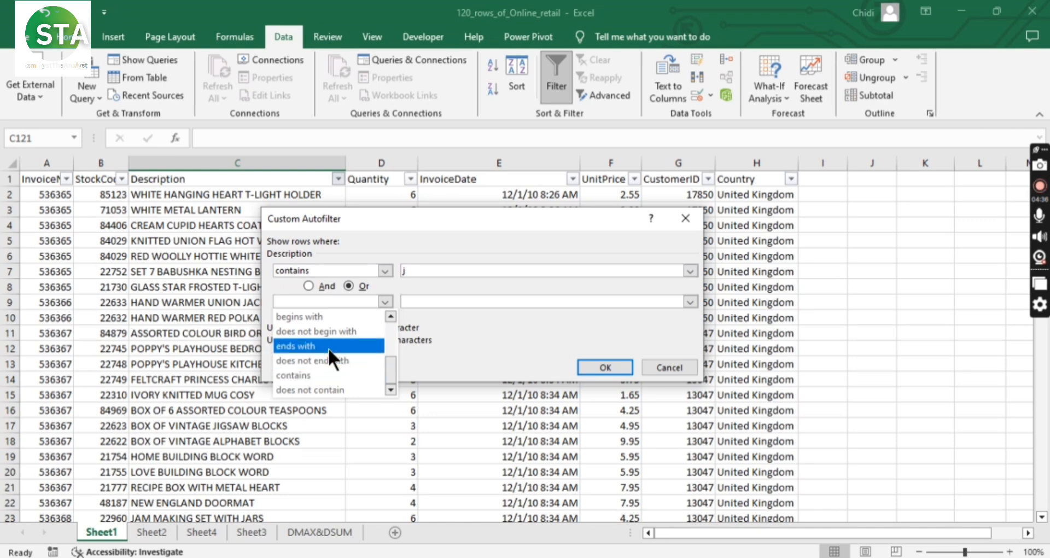
scroll(327, 346, up, 2)
scroll(323, 361, down, 1)
click(318, 342)
click(383, 270)
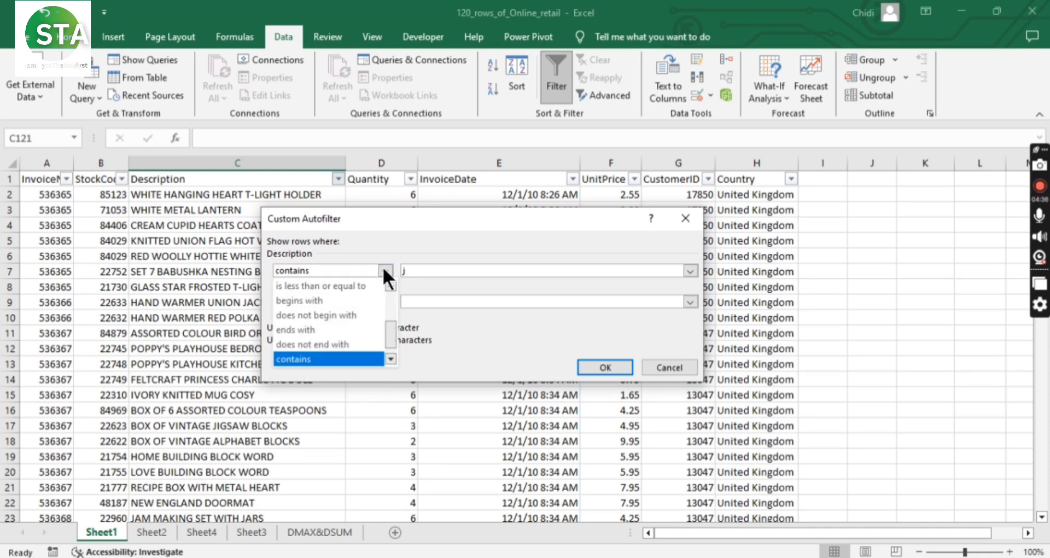
click(338, 301)
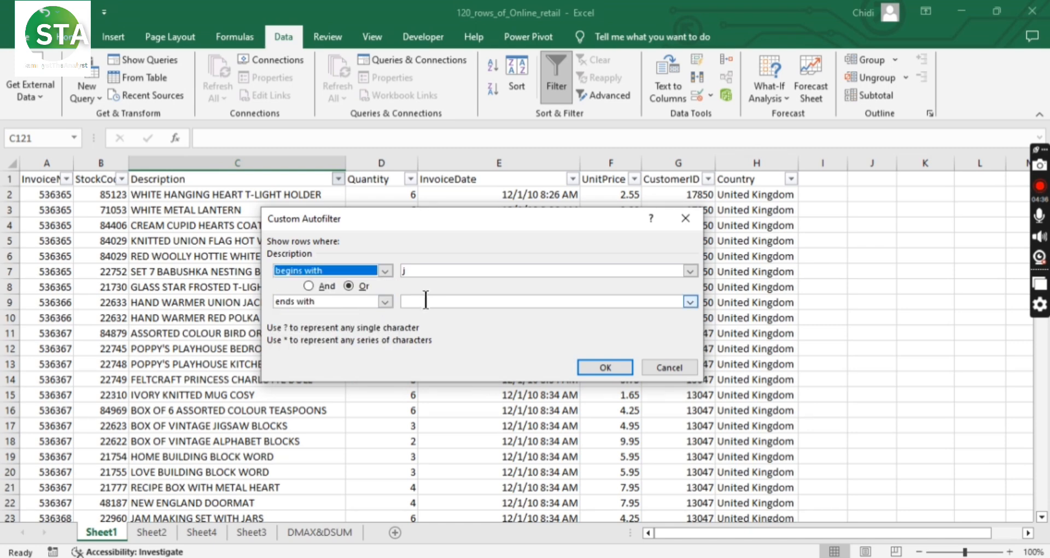
Step: Enter "a" as the second condition's value and apply the custom Or filter
click(424, 301)
text(a)
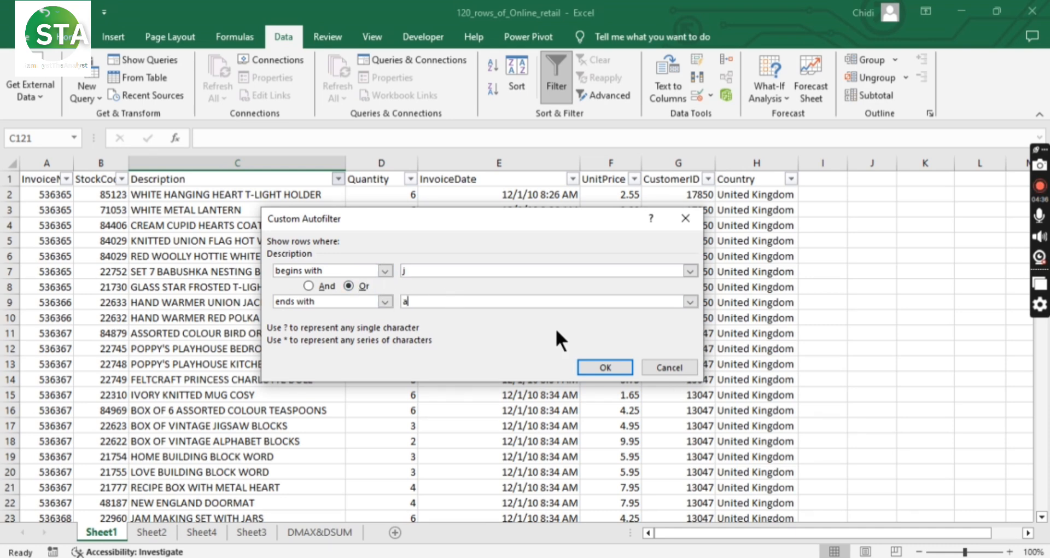
click(605, 367)
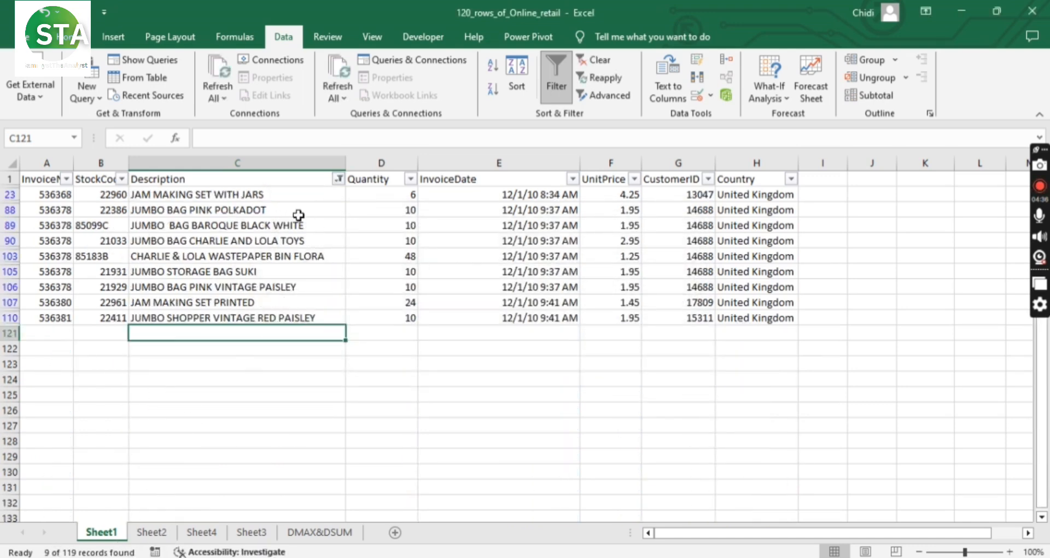
Step: Check the filtered descriptions against the begins with "j" or ends with "a" conditions and clear the filter from the Description column
click(265, 195)
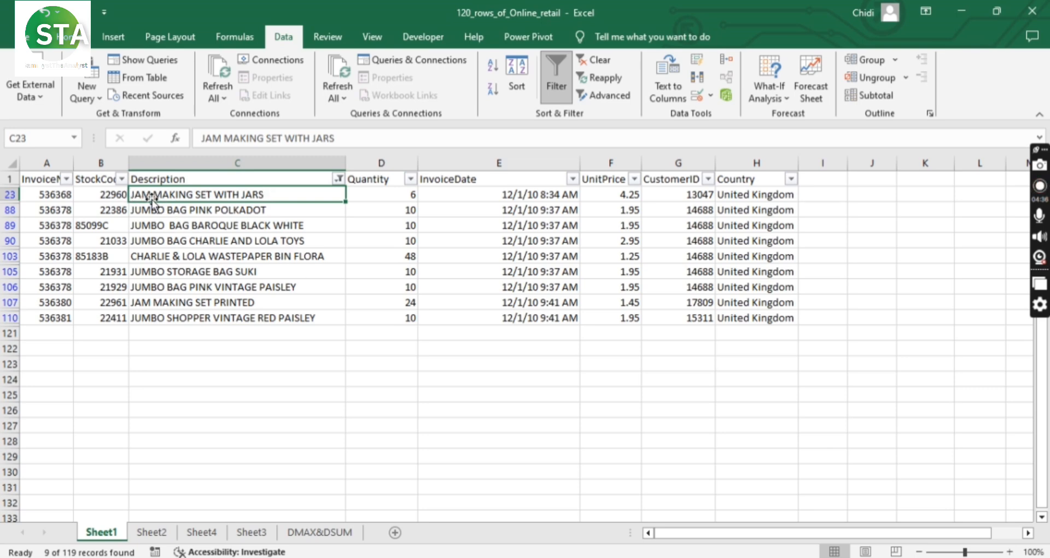
click(175, 223)
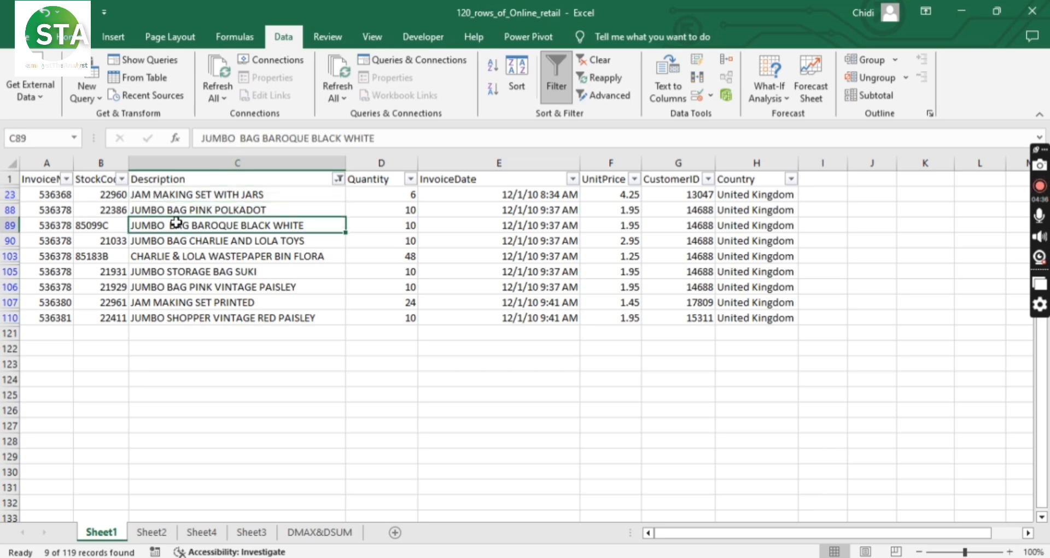
click(169, 257)
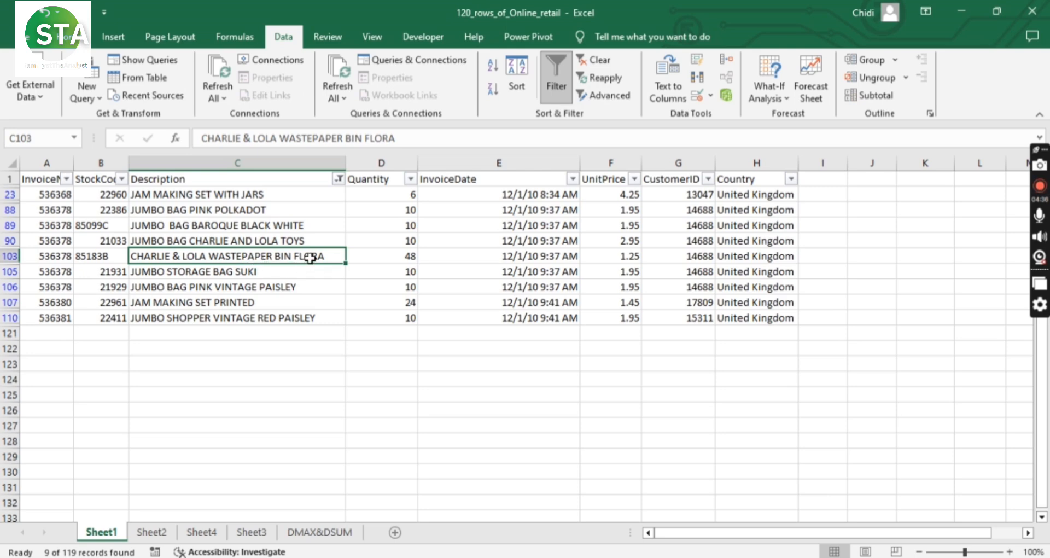
click(275, 239)
drag(260, 194, 260, 316)
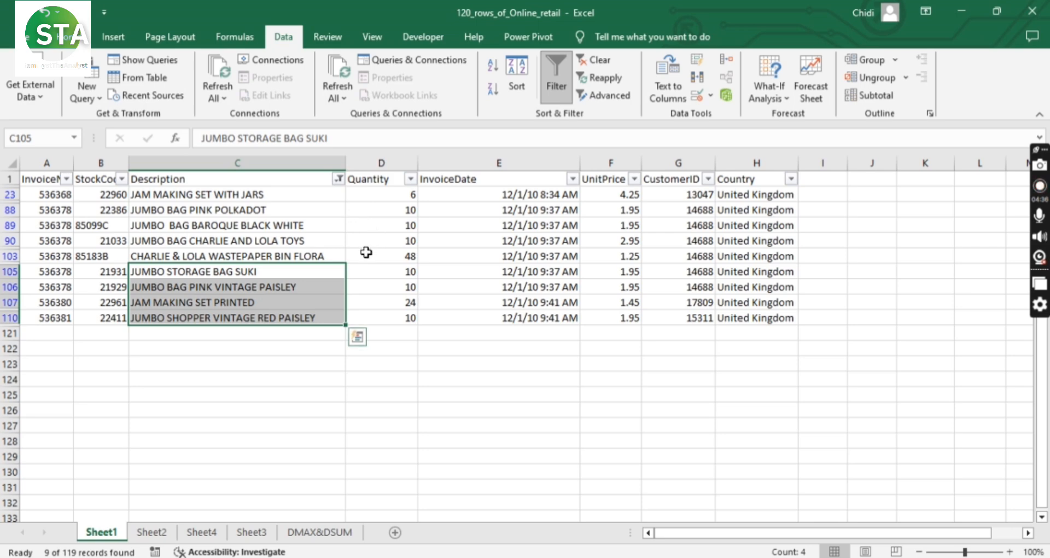
click(340, 179)
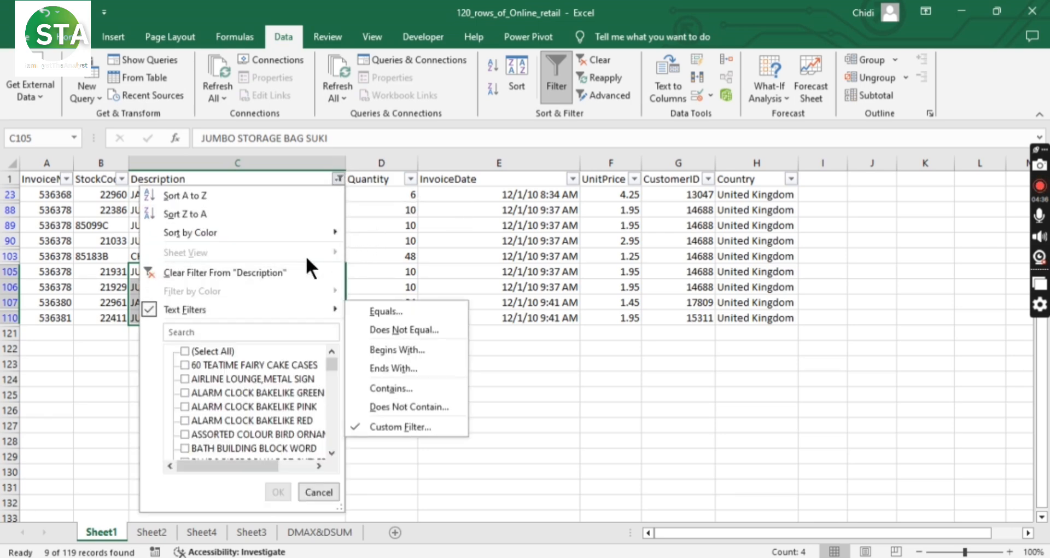
click(297, 272)
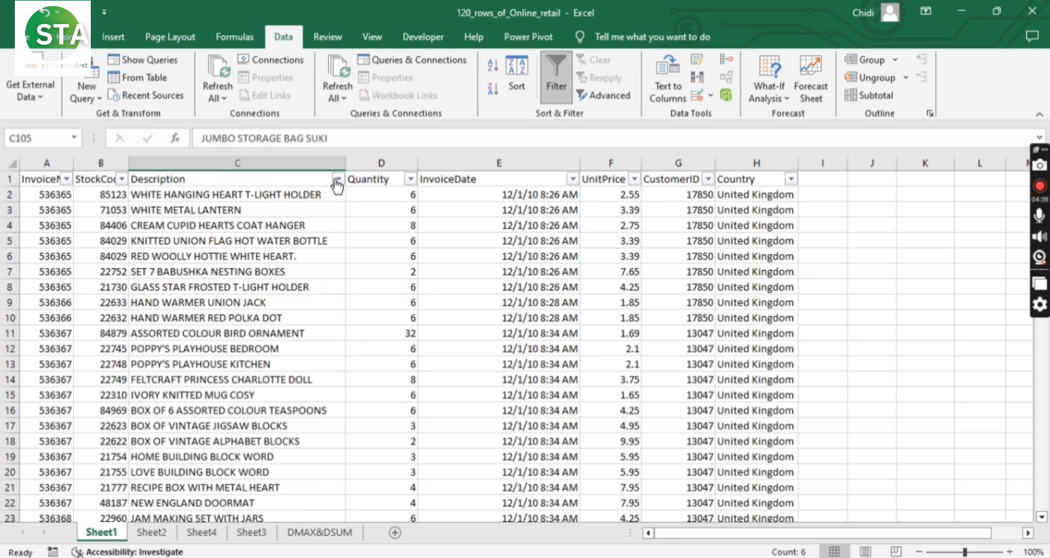
Step: Open a custom text filter for the Description column and set the first condition's comparison to begins with
click(339, 180)
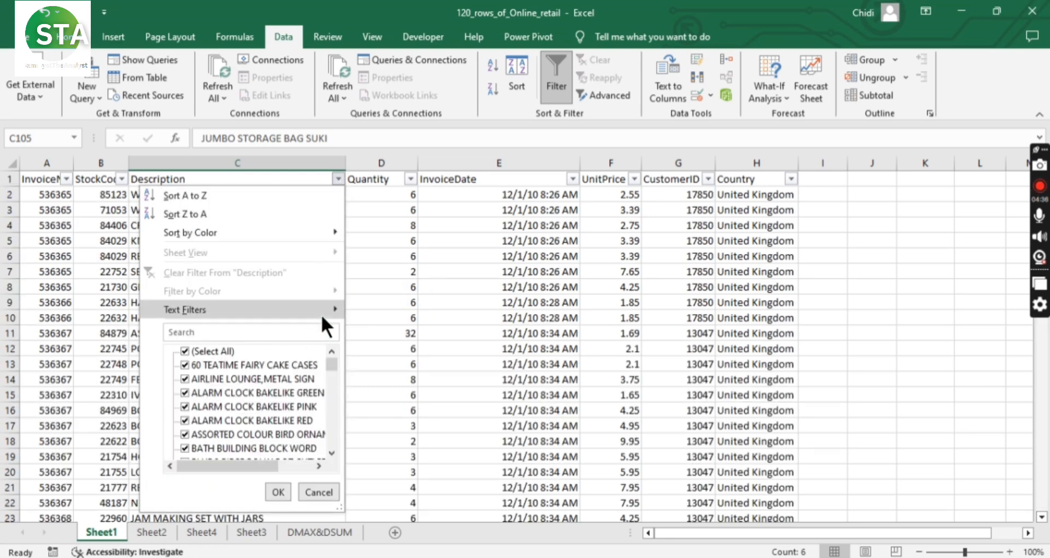
mouse_move(320, 313)
click(399, 426)
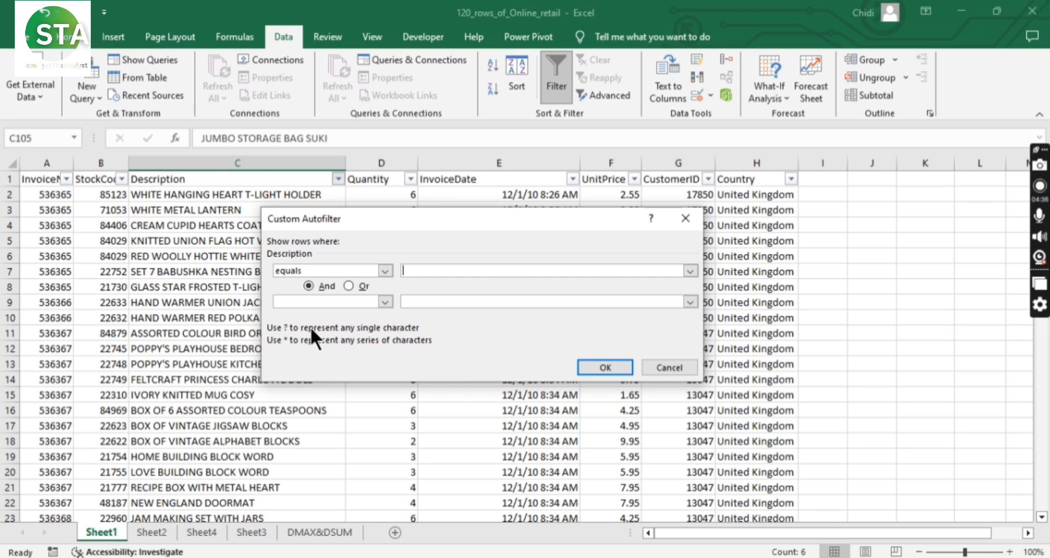
click(384, 270)
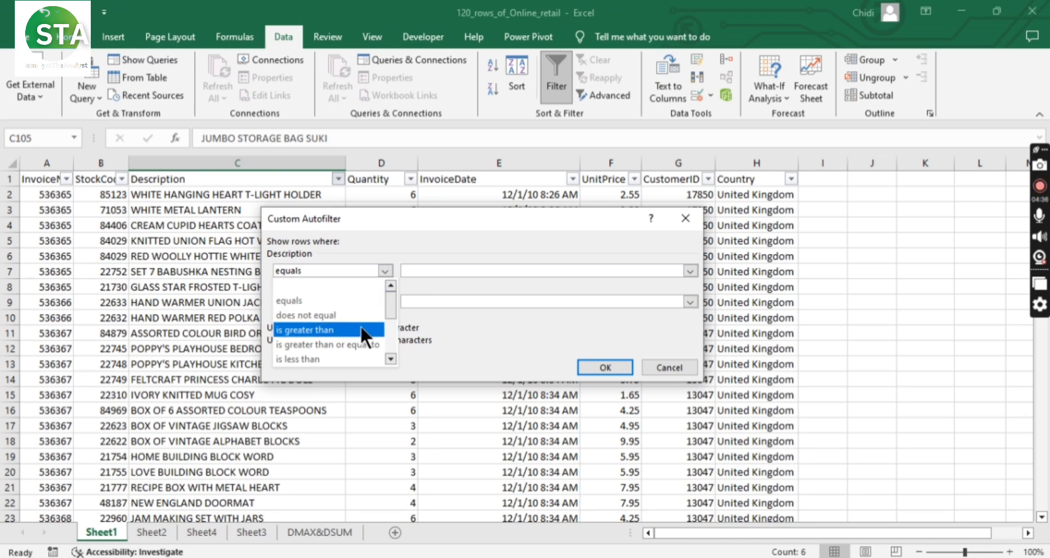
scroll(364, 324, down, 2)
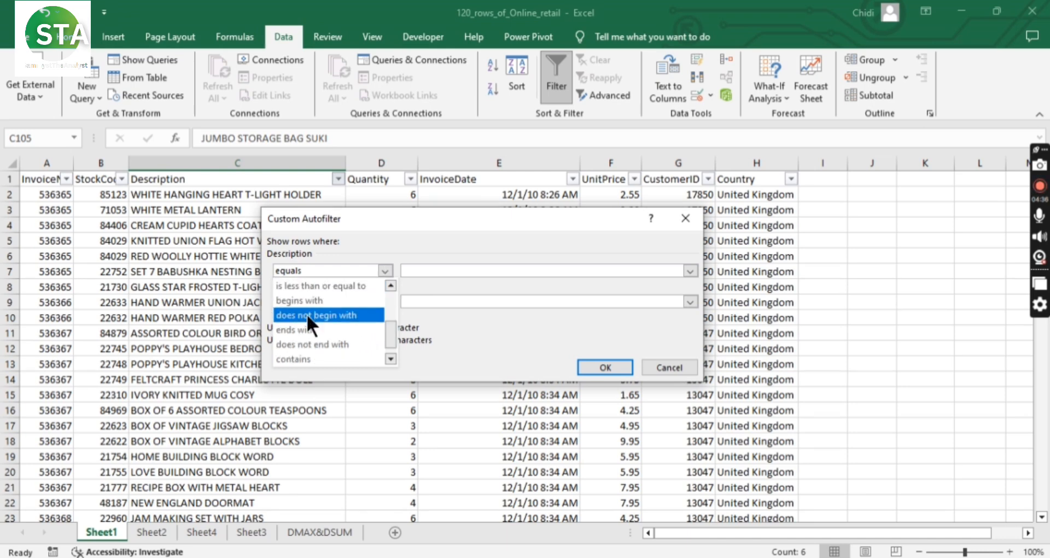
scroll(320, 352, down, 1)
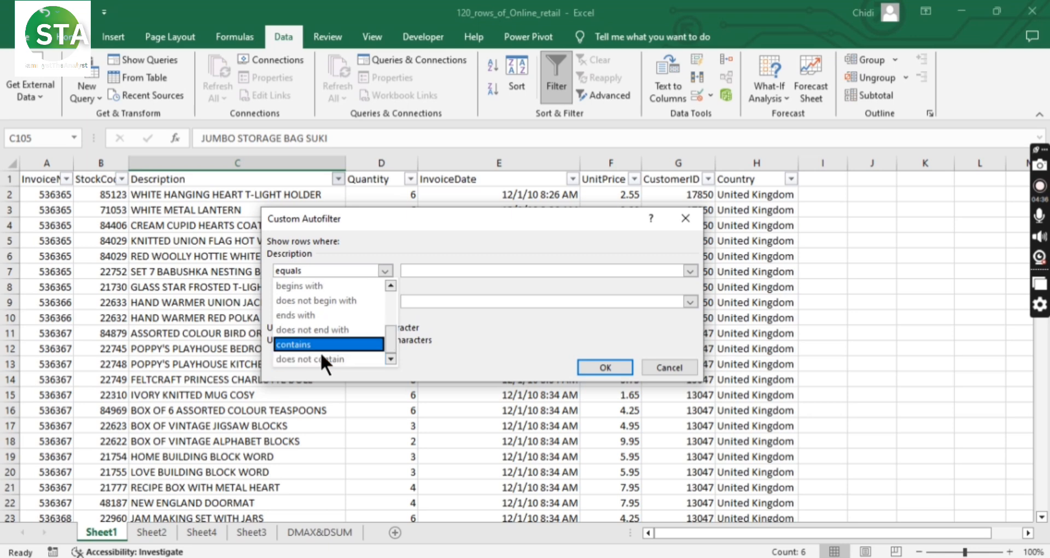
click(340, 285)
Step: Enter "*j" as the first condition's value, leave the second condition empty, and apply the custom filter
click(422, 272)
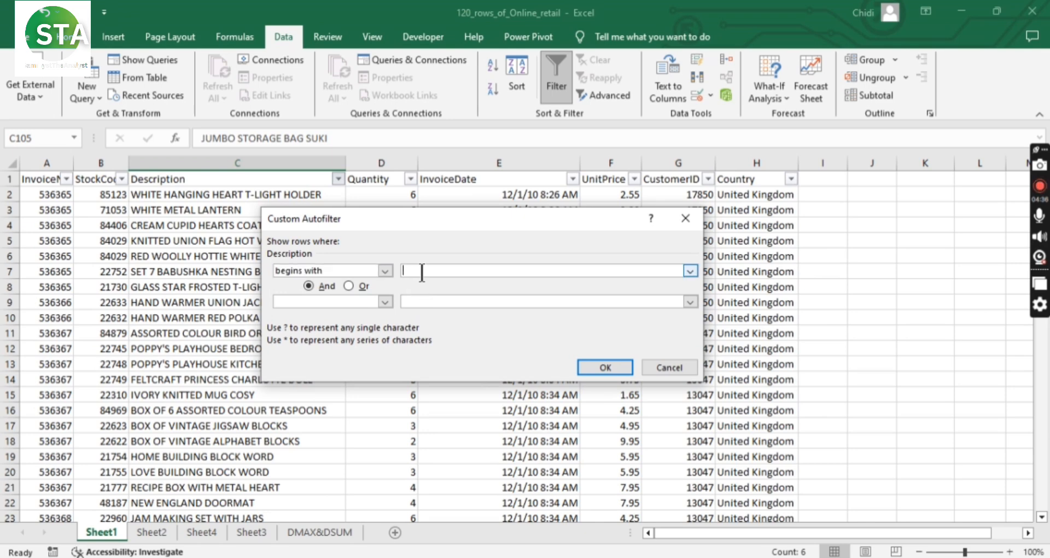
text(j)
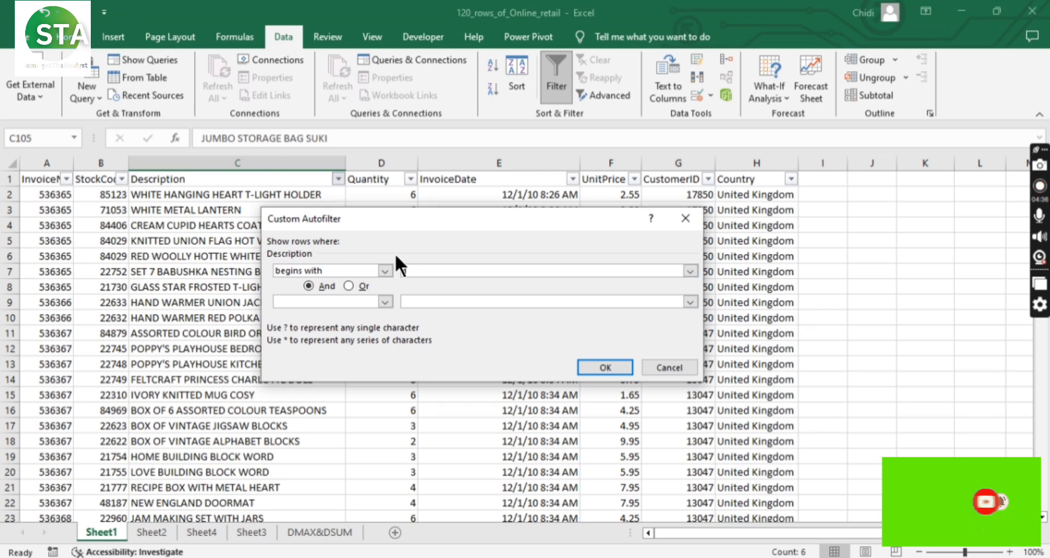
text(j)
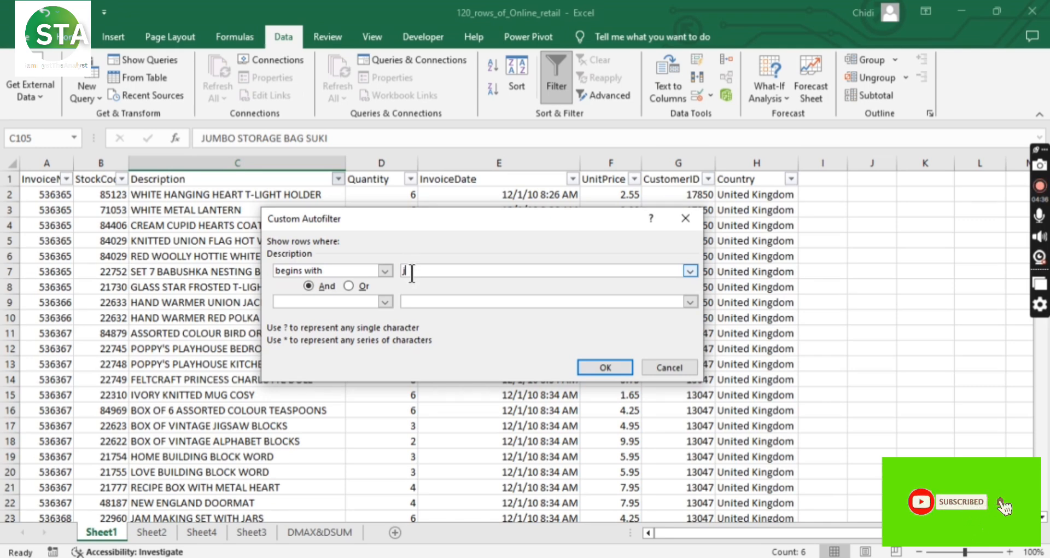
key(BackSpace)
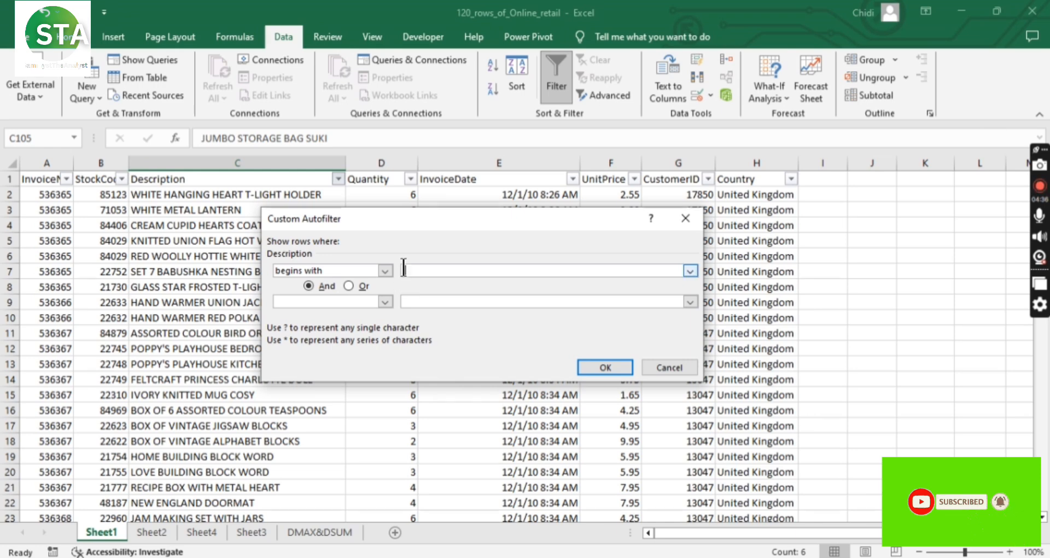
text(j)
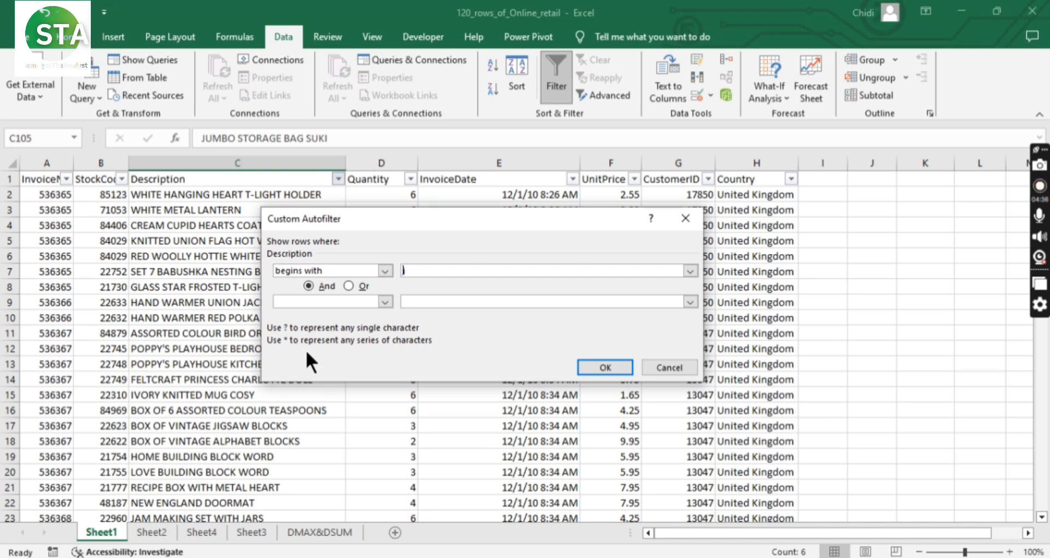
text(*)
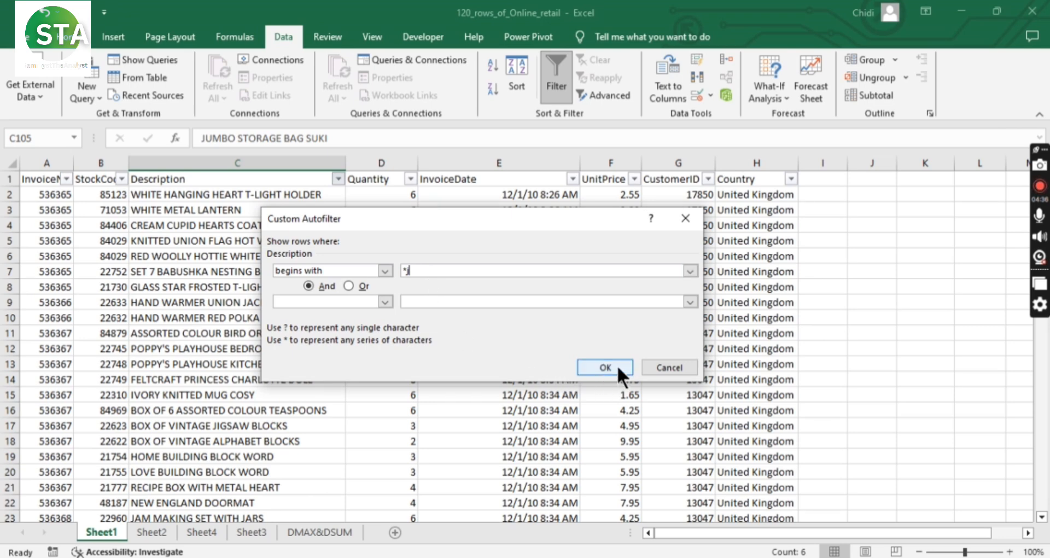
click(384, 301)
click(487, 325)
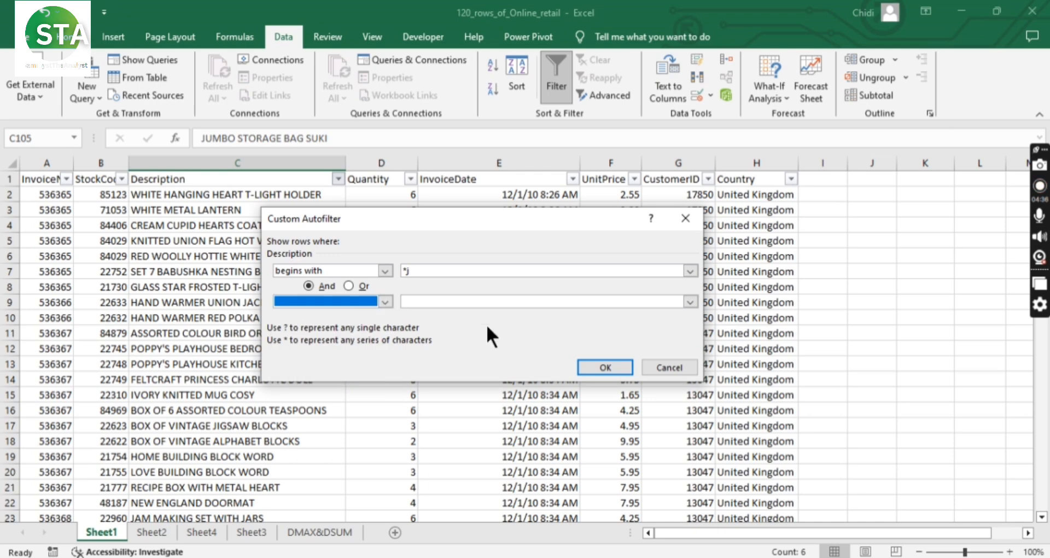
click(602, 366)
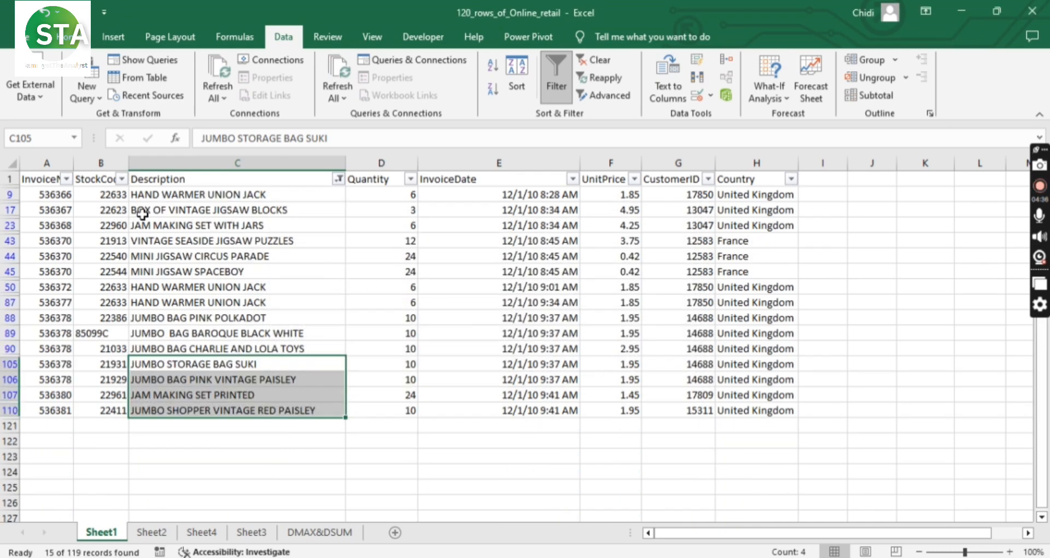
Step: Check where the letter j occurs in the filtered descriptions and clear the filter from the Description column
click(201, 197)
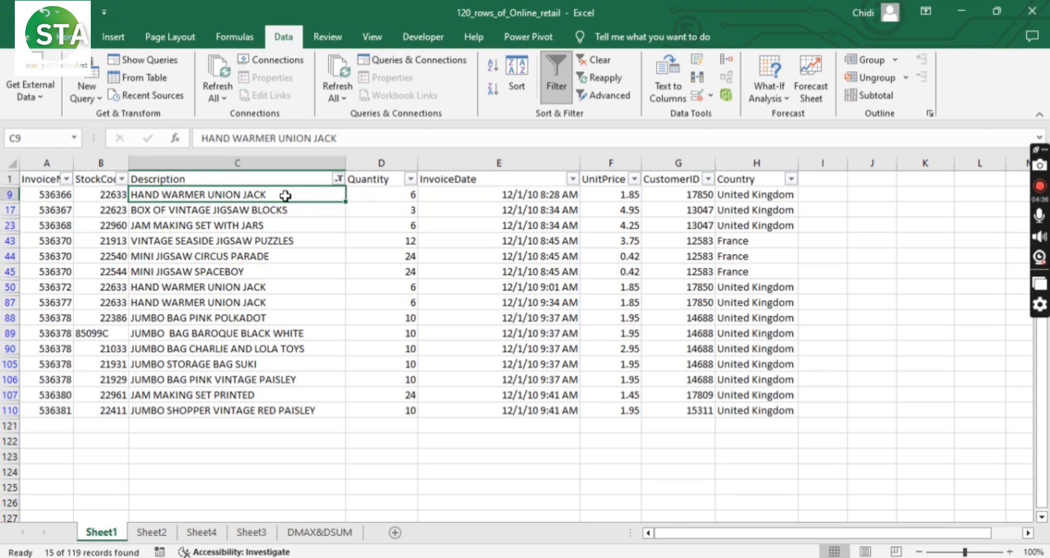
click(247, 212)
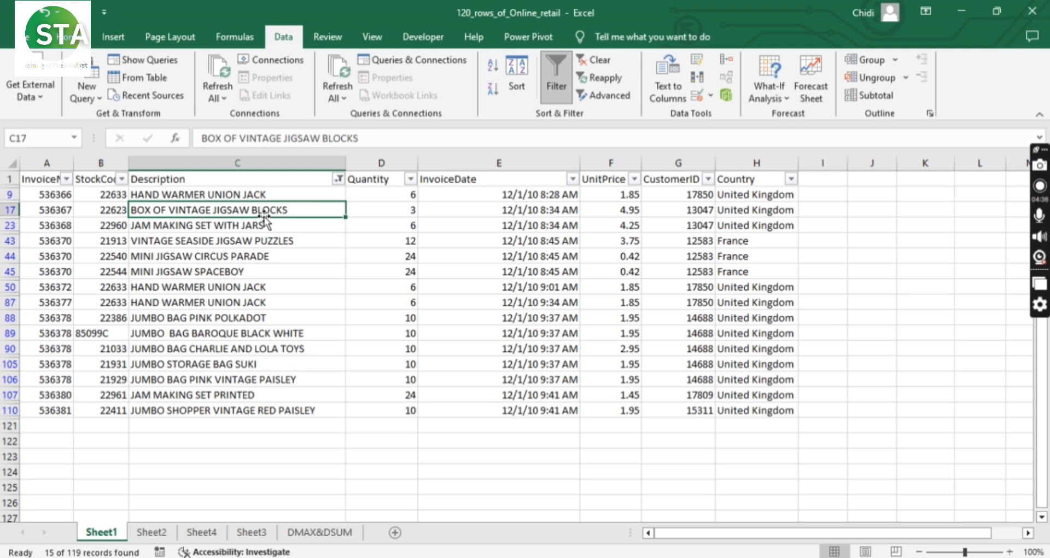
click(208, 230)
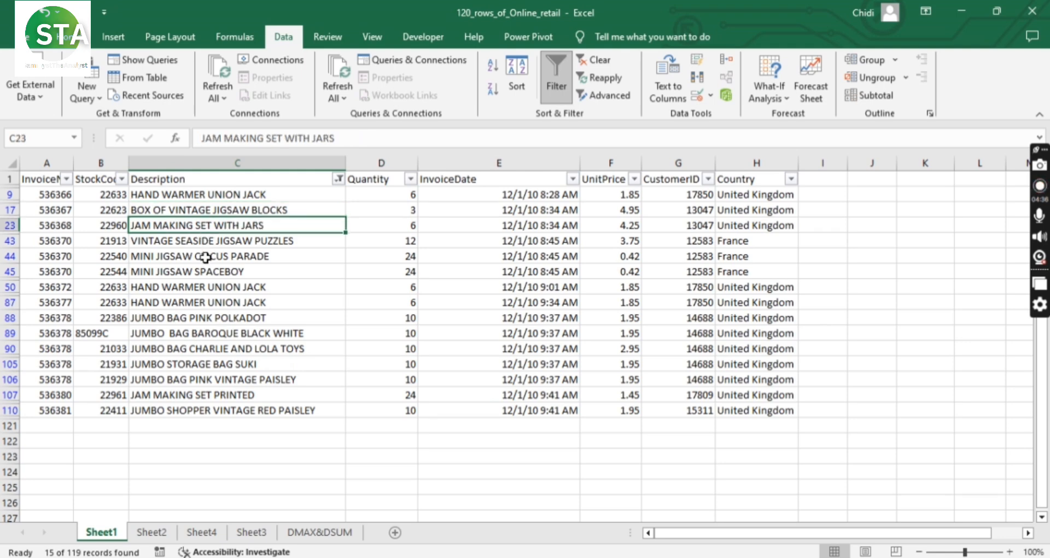
click(191, 332)
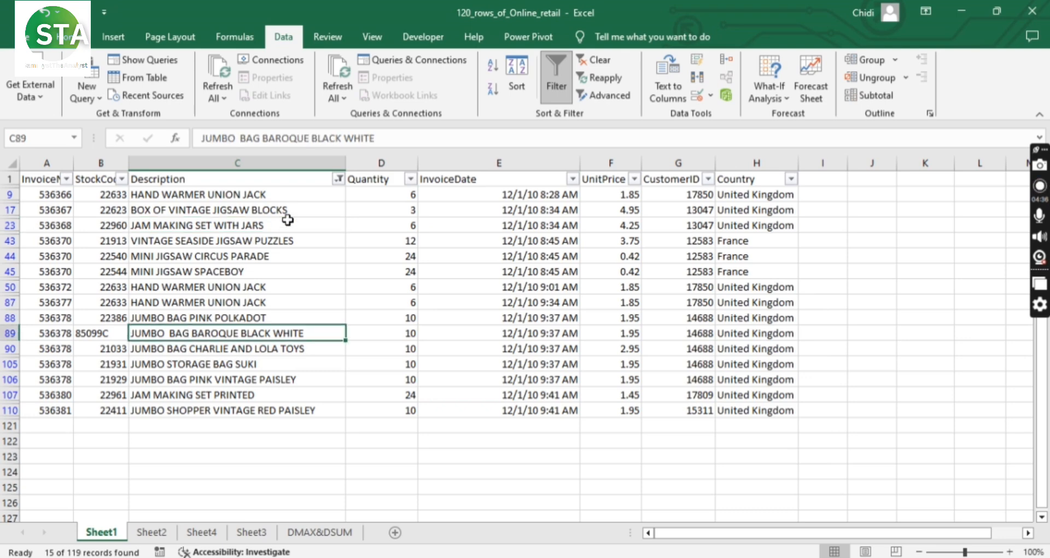
click(339, 179)
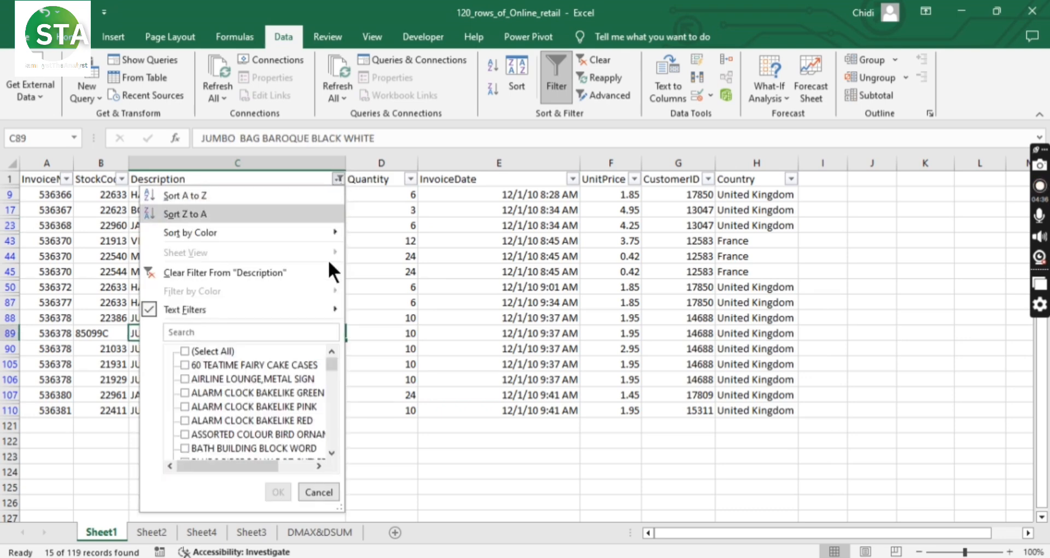
click(297, 270)
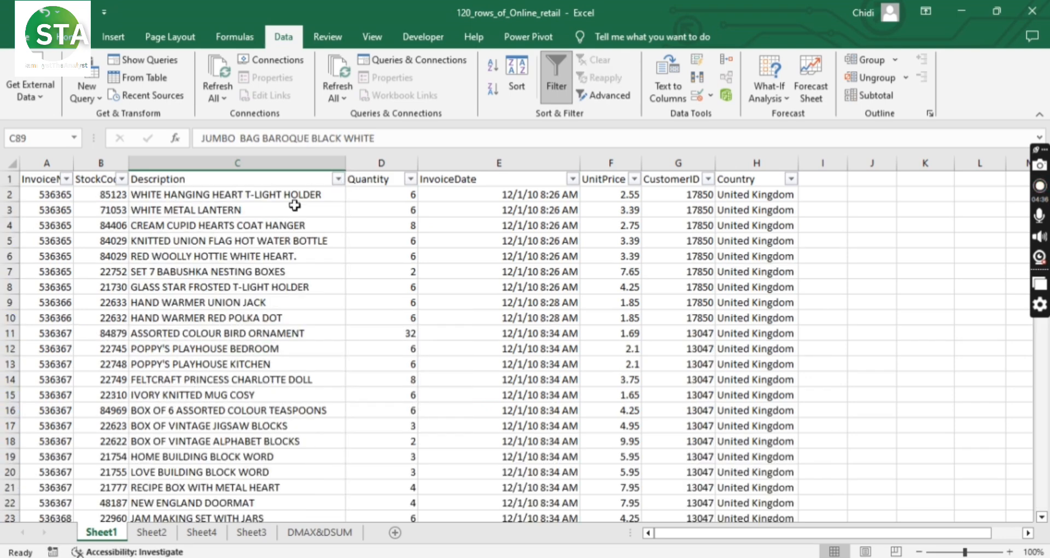
Step: Open a custom text filter for the Description column and set the first condition's comparison to contains
click(338, 180)
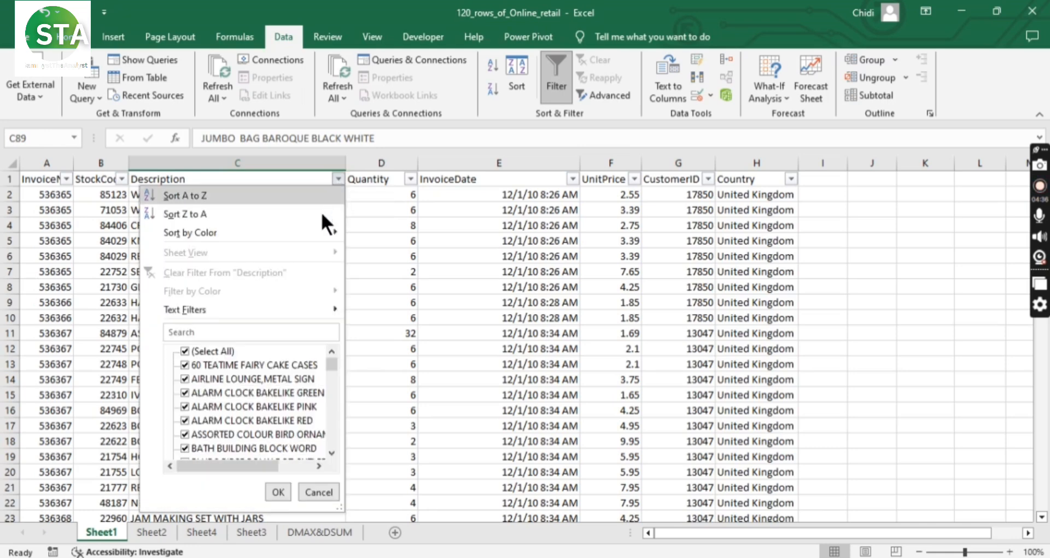
mouse_move(327, 314)
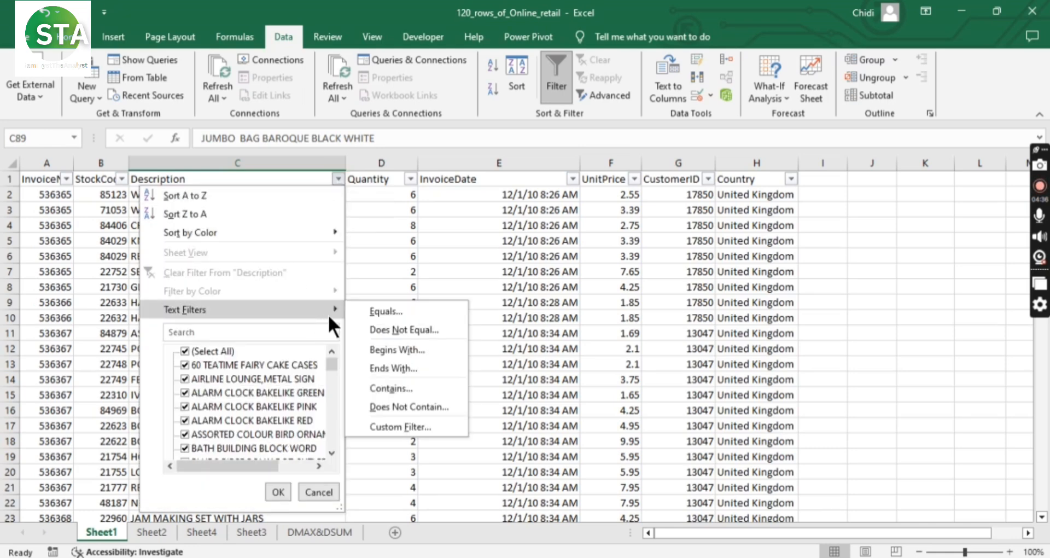
click(402, 425)
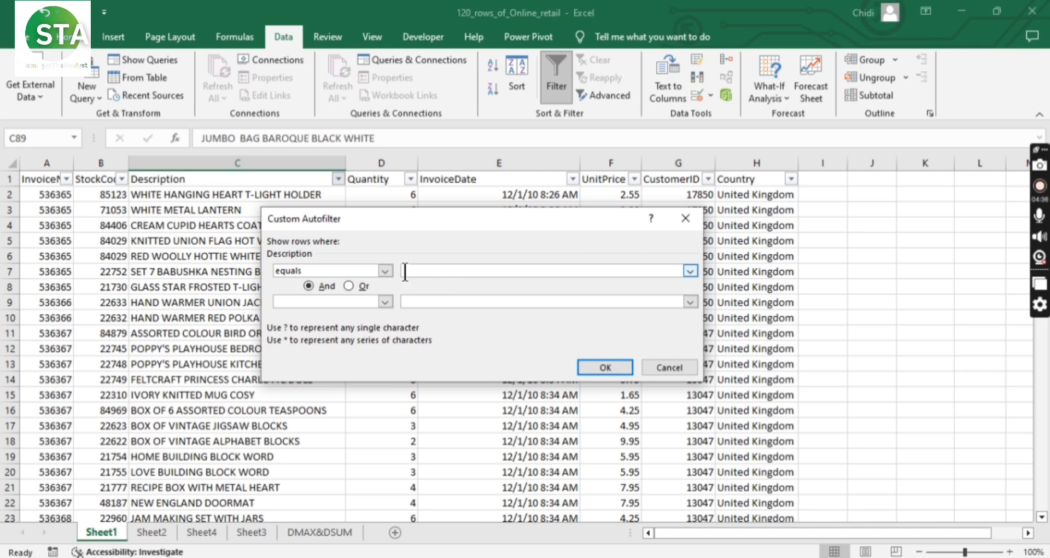
click(386, 270)
scroll(338, 332, down, 2)
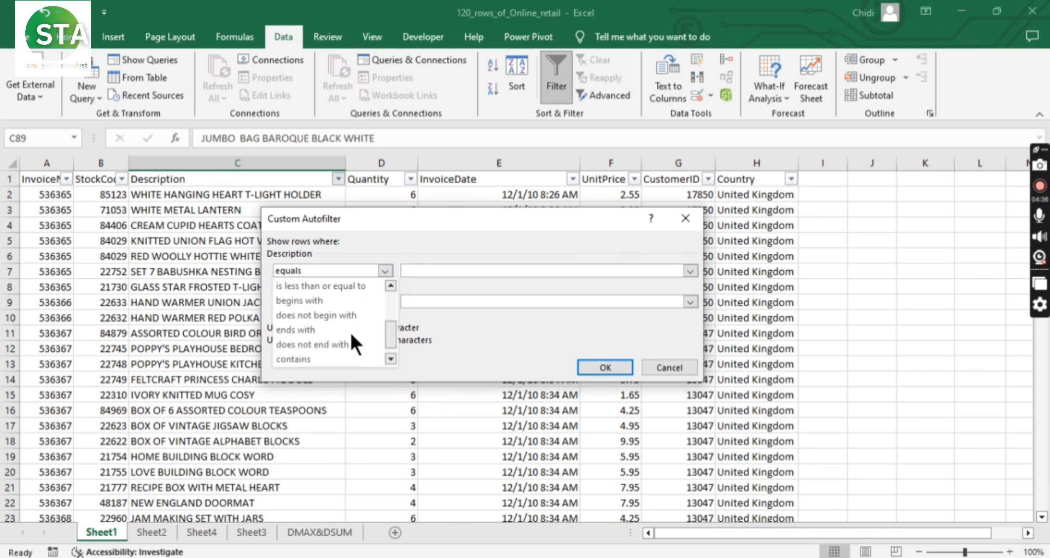
scroll(341, 331, down, 1)
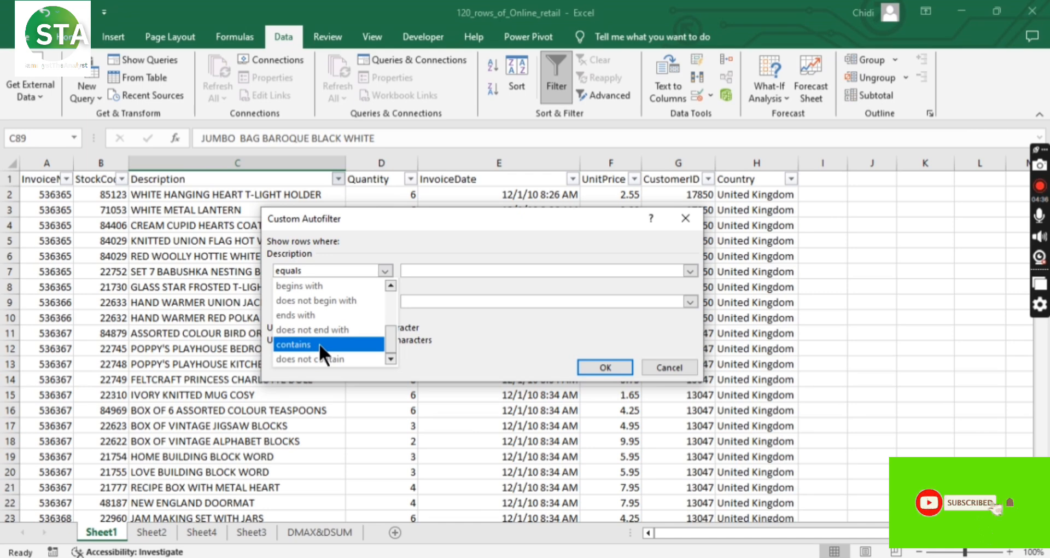
click(319, 343)
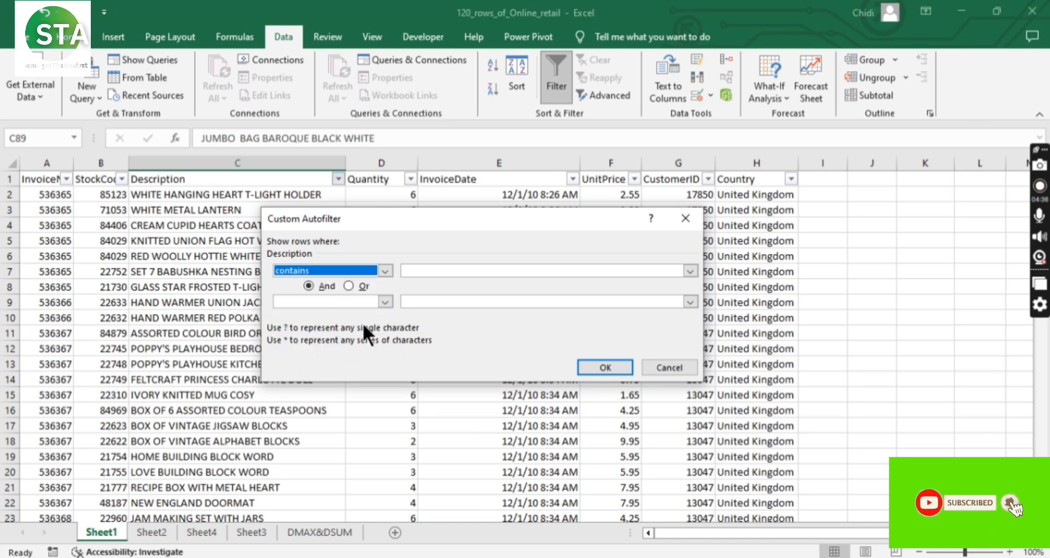
Step: Apply the contains filter using "j" with the * wildcard as its value, and clear the filter from the Description column
click(430, 270)
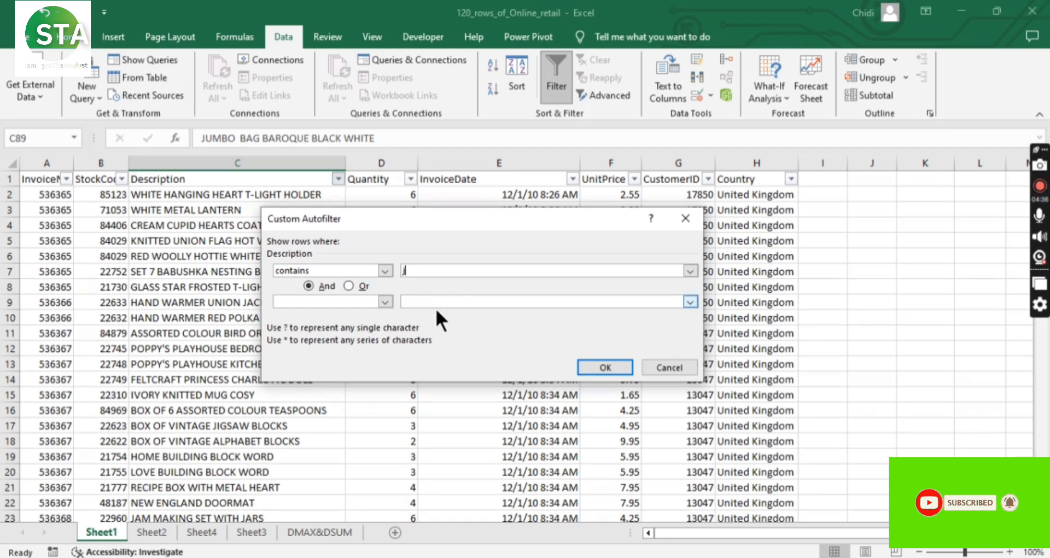
key(BackSpace)
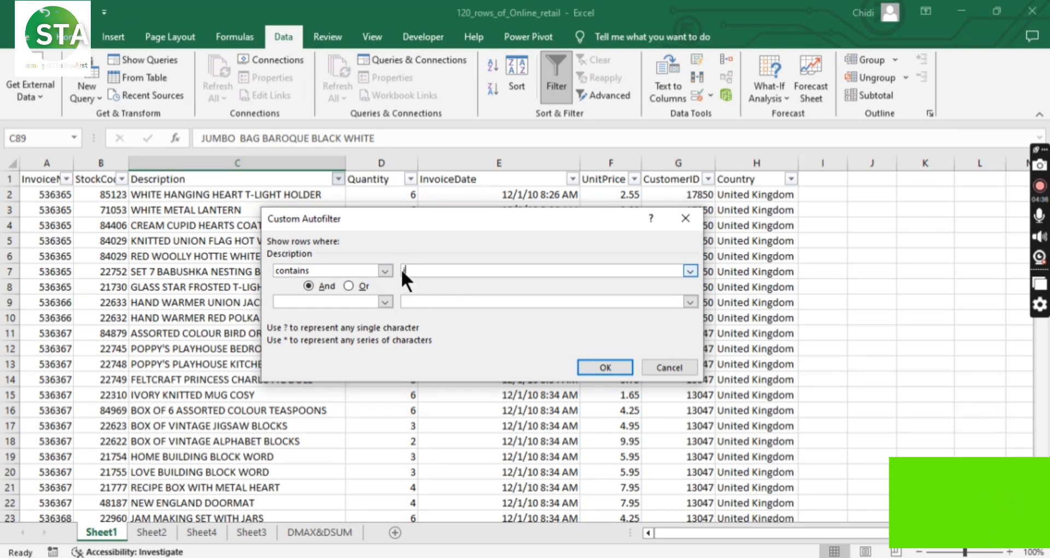
text(j)
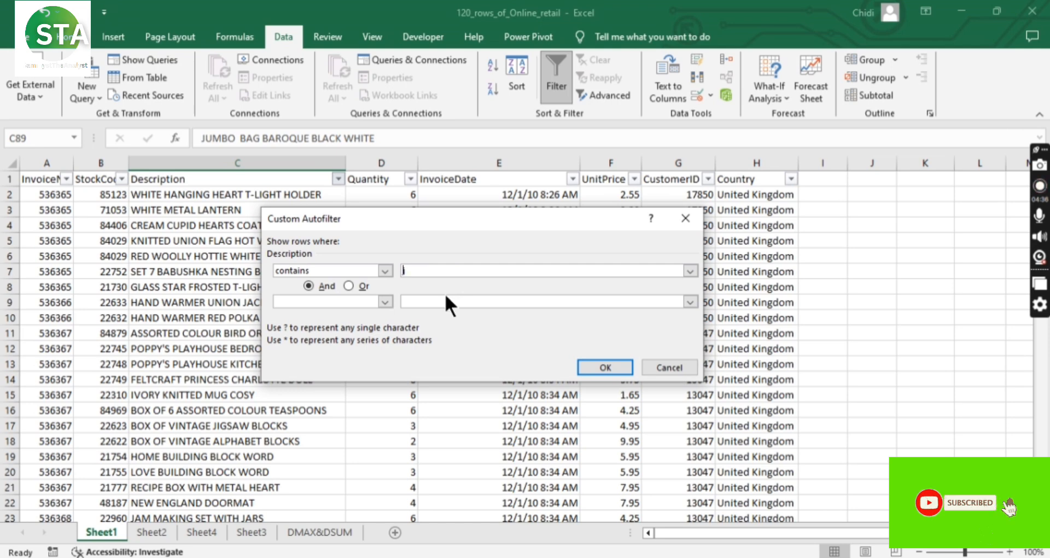
text(*)
click(605, 367)
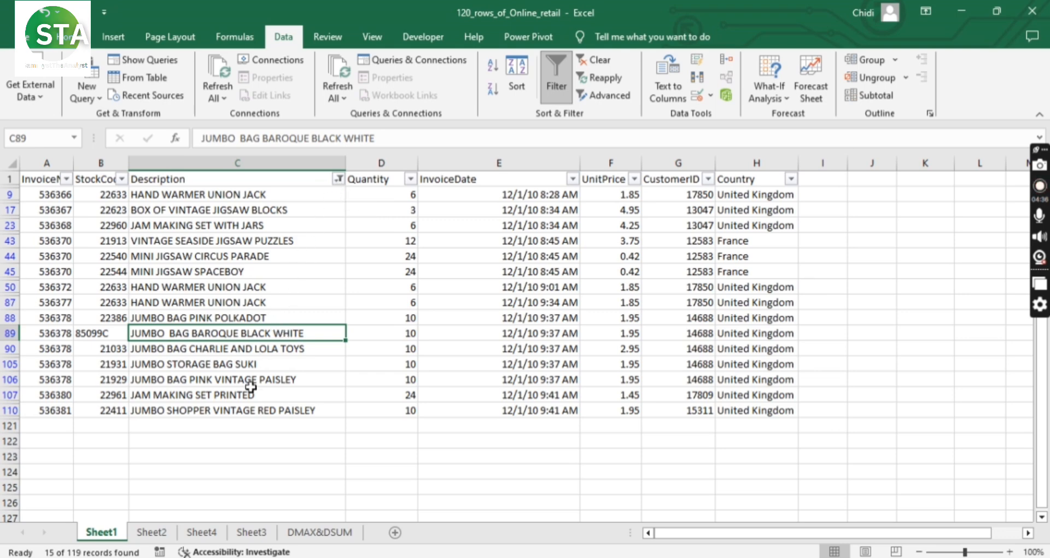
click(339, 179)
click(234, 273)
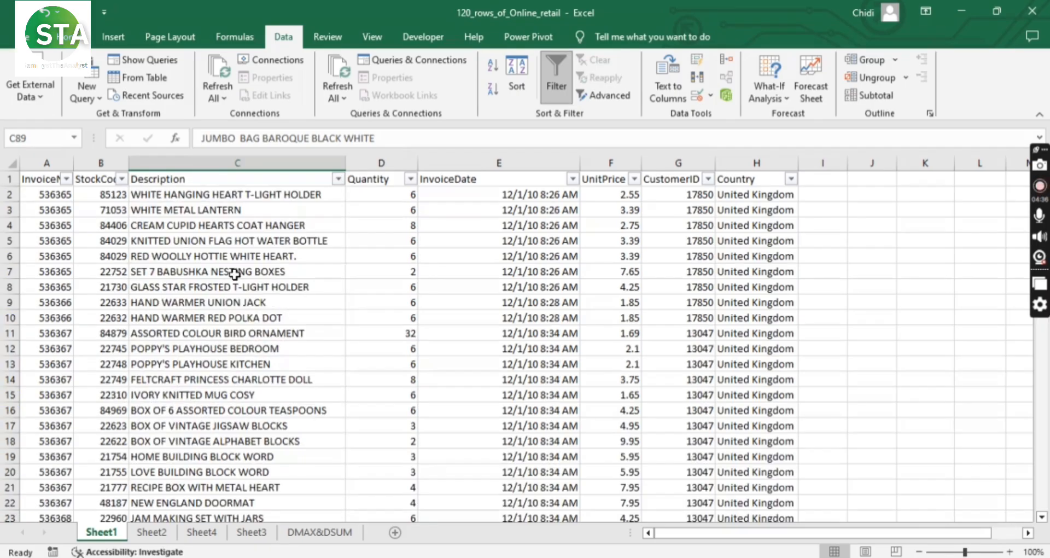